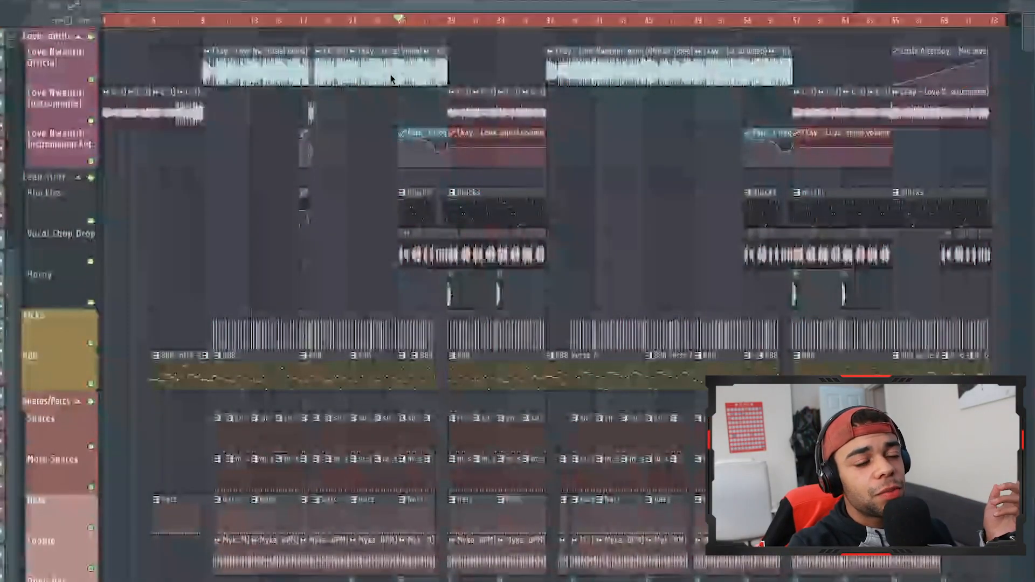
Look over the full playlist arrangement and the grouped mixer tracks, from the leads through the drums to the effects.
{"action": "scroll", "coordinate": [197, 248], "scroll_direction": "down", "scroll_amount": 6}
{"action": "scroll", "coordinate": [197, 248], "scroll_direction": "up", "scroll_amount": 6}
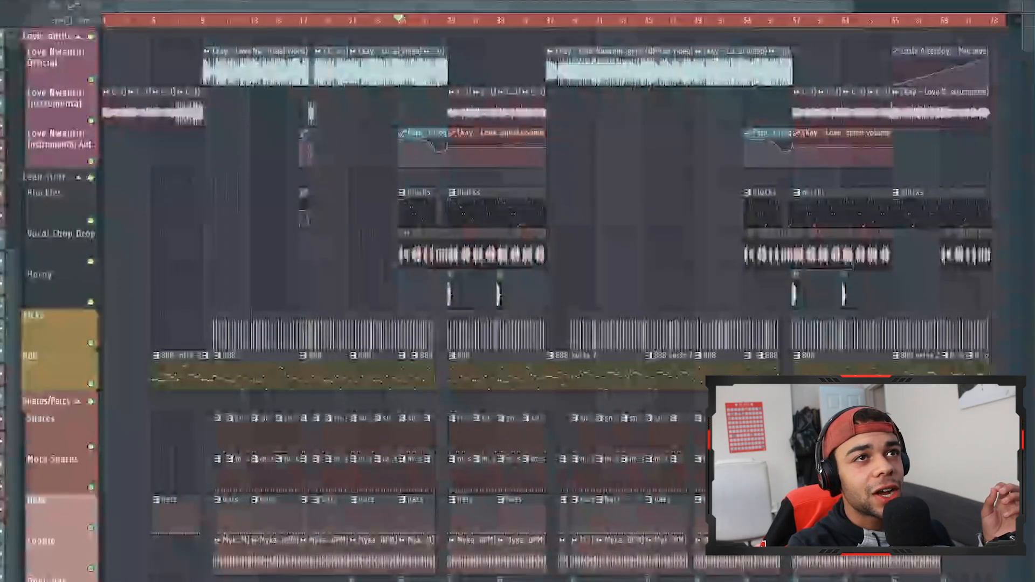
{"action": "key", "text": "F9"}
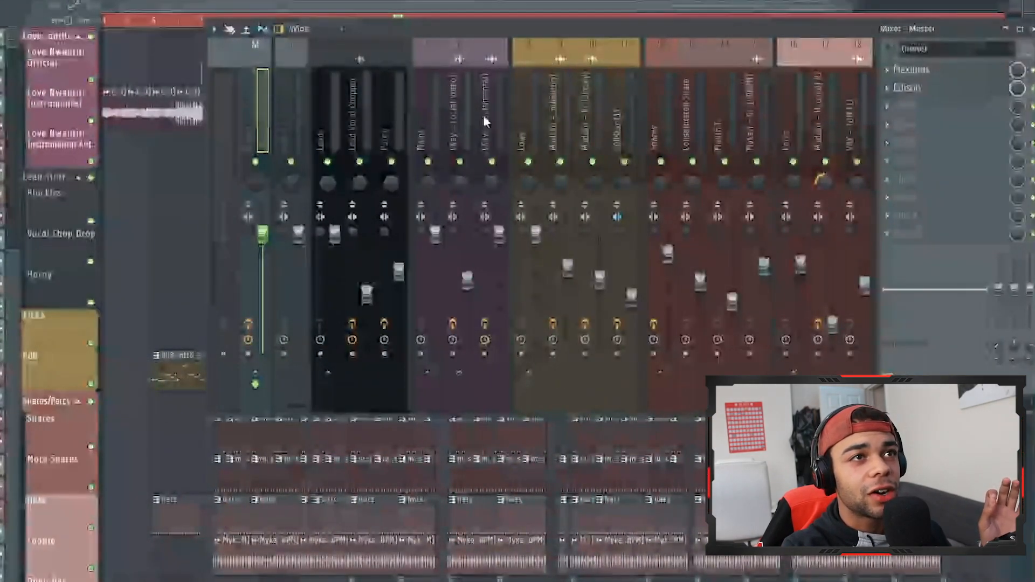
{"action": "scroll", "coordinate": [483, 114], "scroll_direction": "right", "scroll_amount": 10}
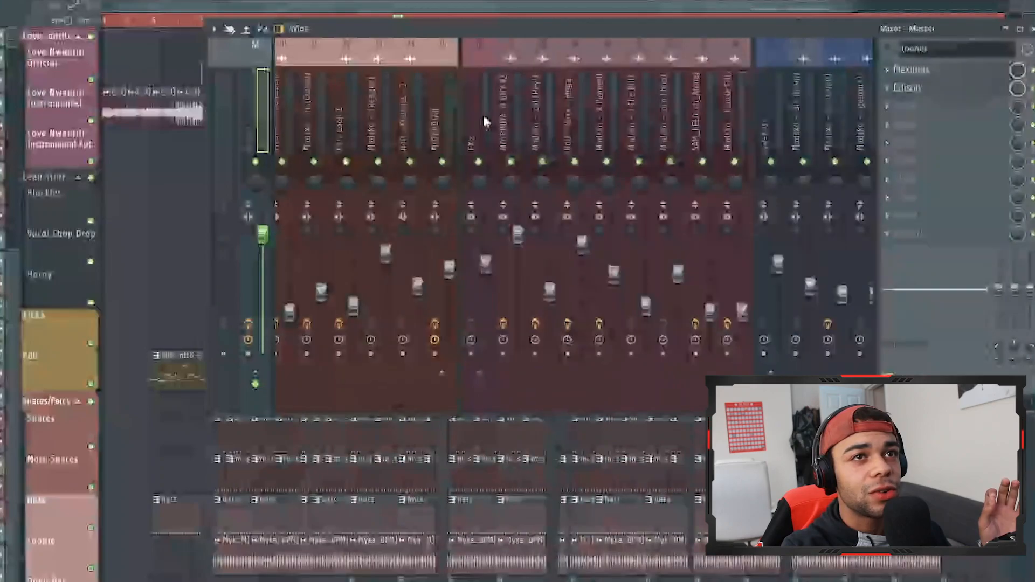
{"action": "scroll", "coordinate": [486, 120], "scroll_direction": "left", "scroll_amount": 10}
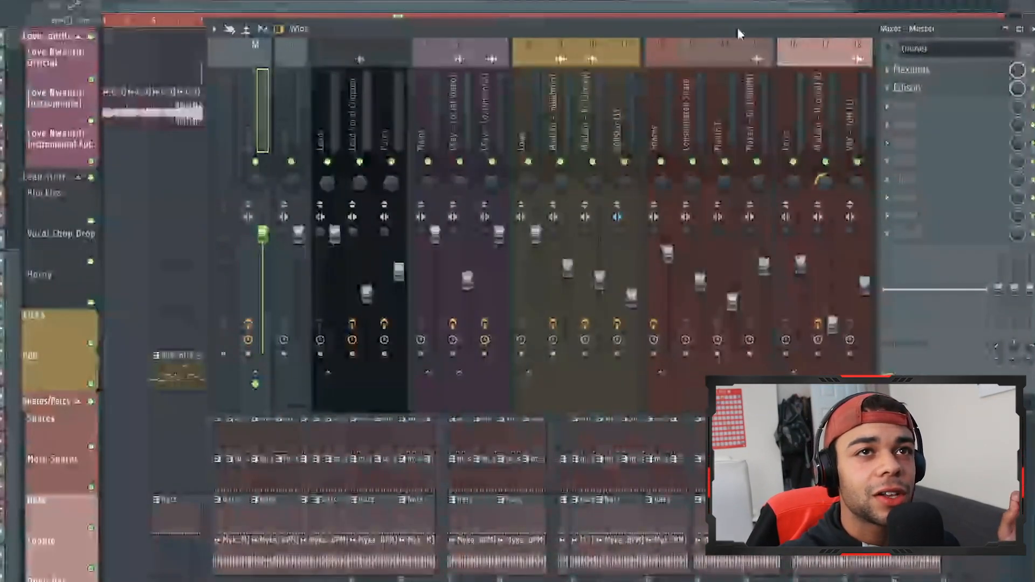
{"action": "left_click_drag", "start_coordinate": [737, 31], "coordinate": [546, 31]}
{"action": "left_click", "coordinate": [844, 29]}
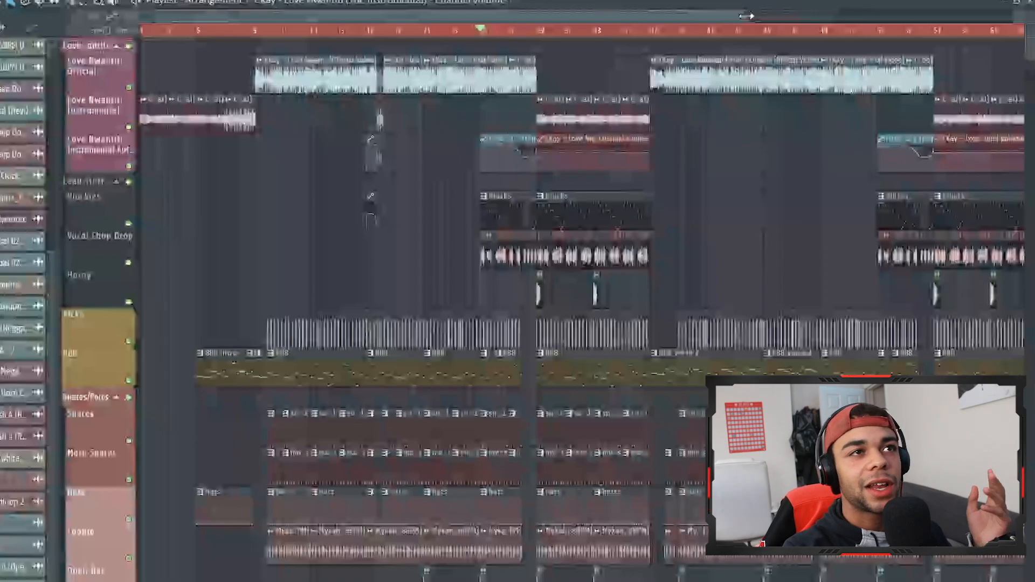
Solo the Tick Tock effects track in the playlist and play it from the intro.
{"action": "left_click_drag", "start_coordinate": [749, 14], "coordinate": [673, 15]}
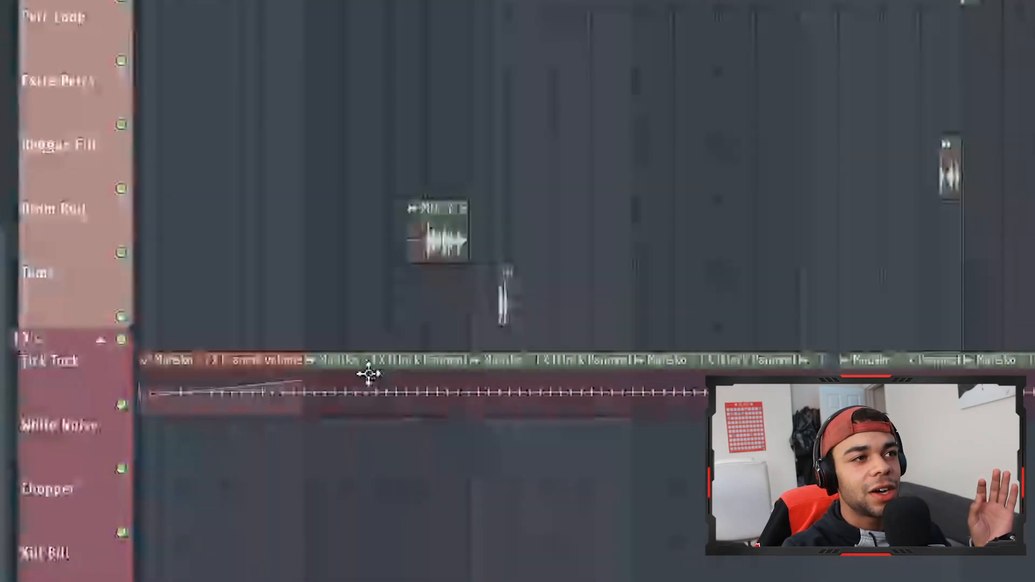
{"action": "right_click", "coordinate": [110, 408]}
{"action": "left_click", "coordinate": [94, 403]}
{"action": "right_click", "coordinate": [122, 405]}
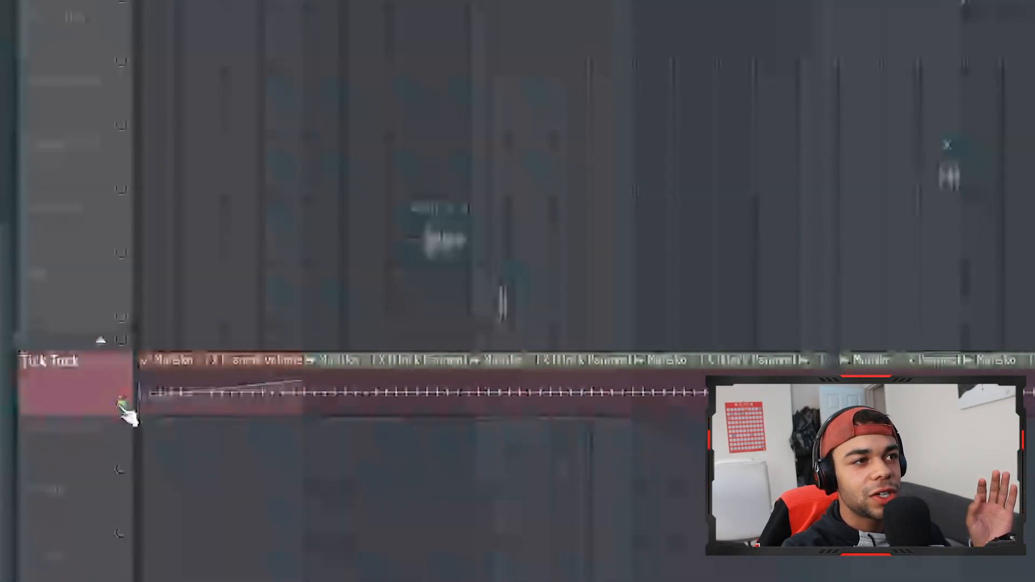
{"action": "key", "text": "space"}
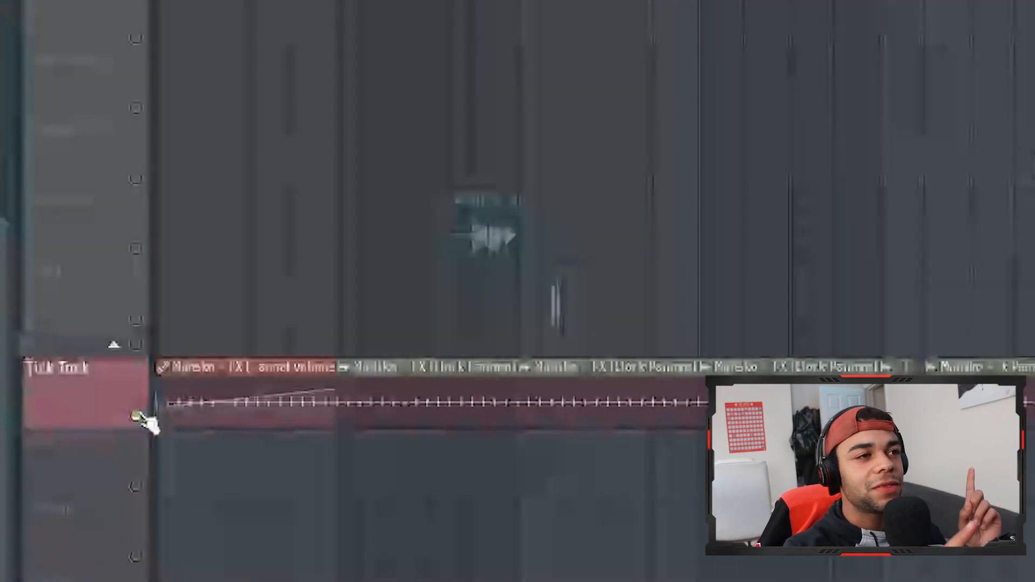
Unmute the Sweep Down 2 and Sweep Down 3 tracks alongside the soloed effects.
{"action": "scroll", "coordinate": [231, 358], "scroll_direction": "down", "scroll_amount": 8}
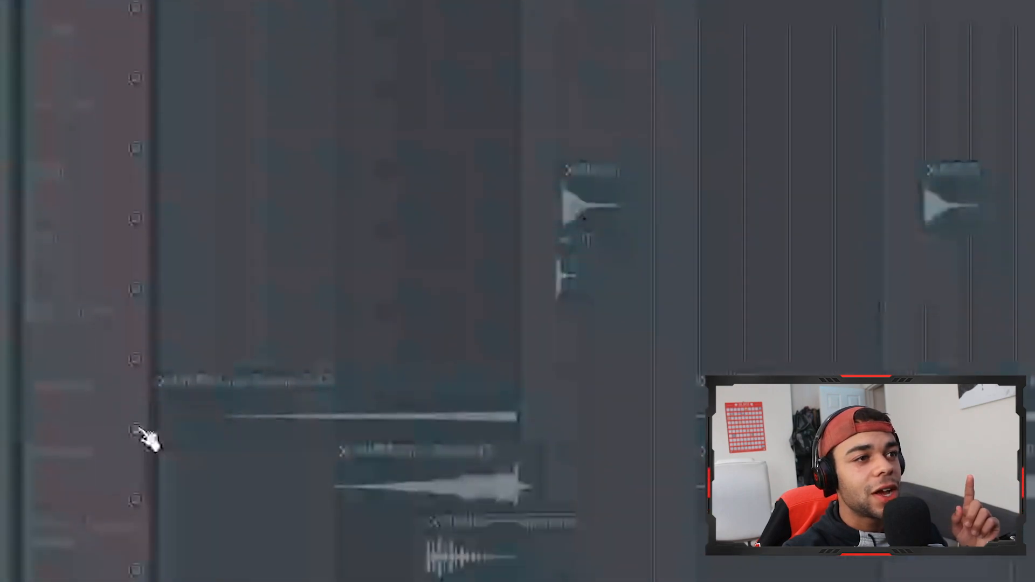
{"action": "left_click", "coordinate": [137, 331]}
{"action": "left_click", "coordinate": [137, 401]}
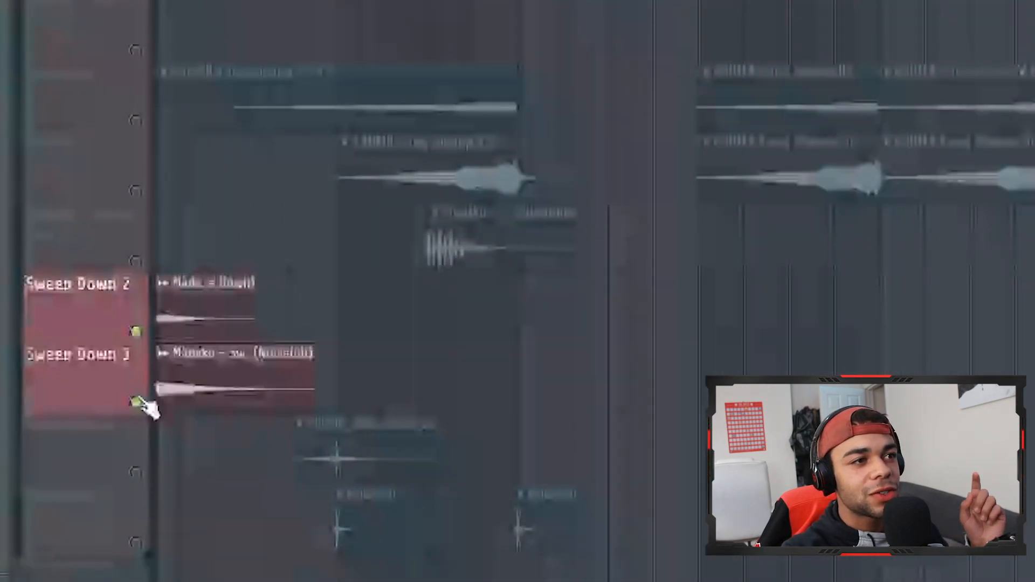
{"action": "scroll", "coordinate": [231, 173], "scroll_direction": "down", "scroll_amount": 6}
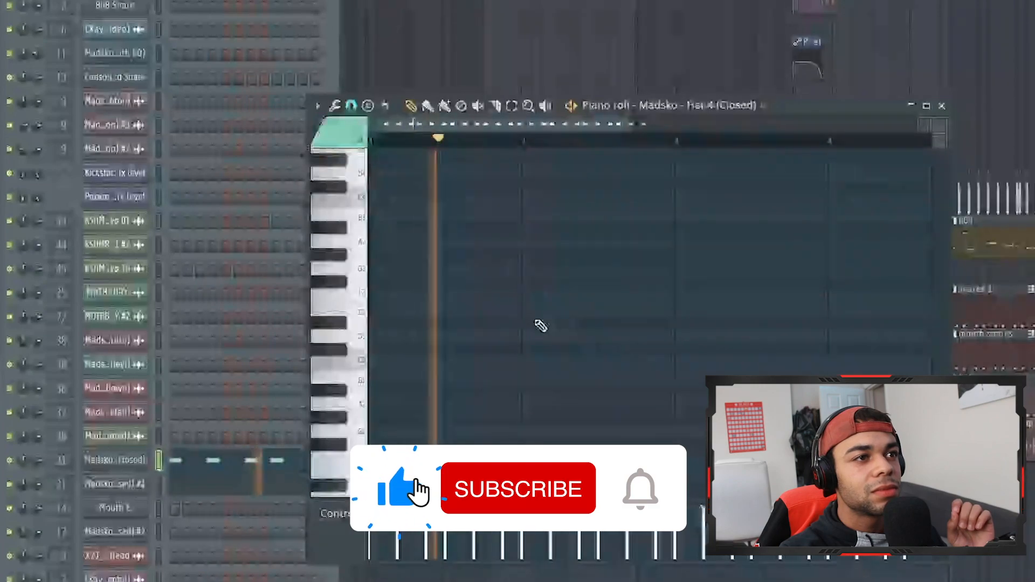
Examine the piano roll notes of both Madsko Hat 4 (Closed) channels and view the first channel's options.
{"action": "scroll", "coordinate": [539, 324], "scroll_direction": "up", "scroll_amount": 4}
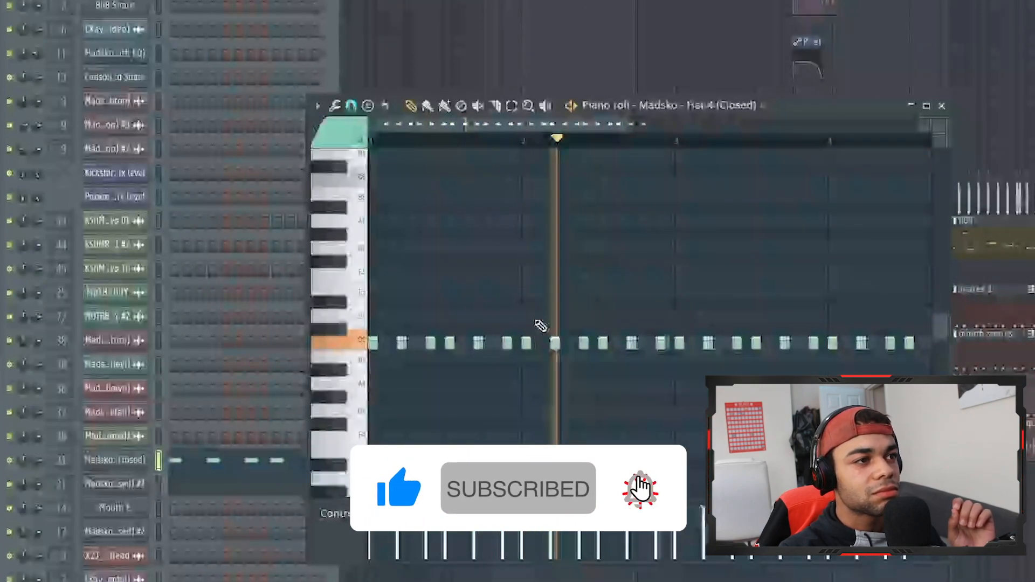
{"action": "scroll", "coordinate": [540, 327], "scroll_direction": "down", "scroll_amount": 3}
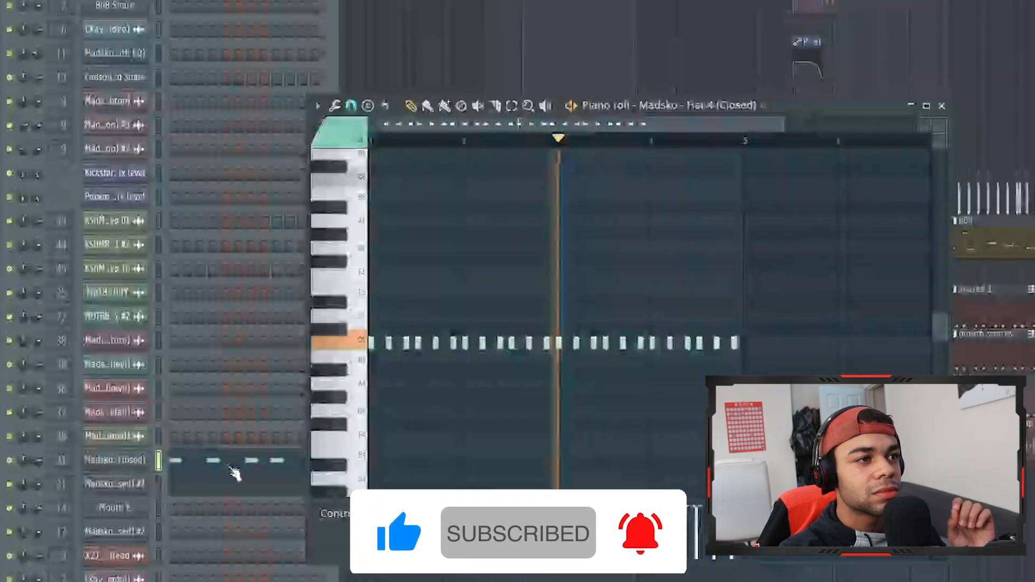
{"action": "left_click", "coordinate": [236, 482]}
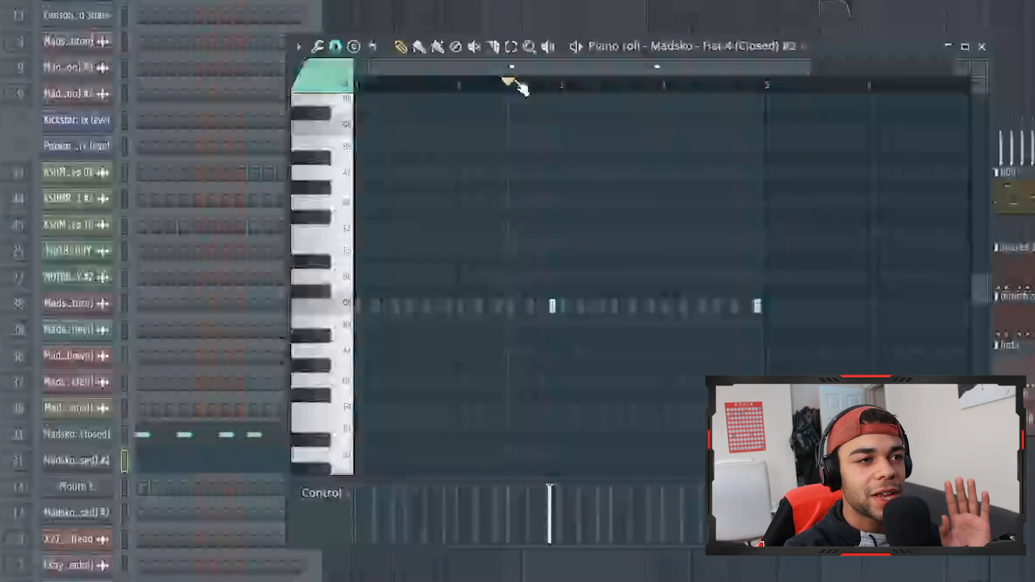
{"action": "right_click", "coordinate": [89, 439]}
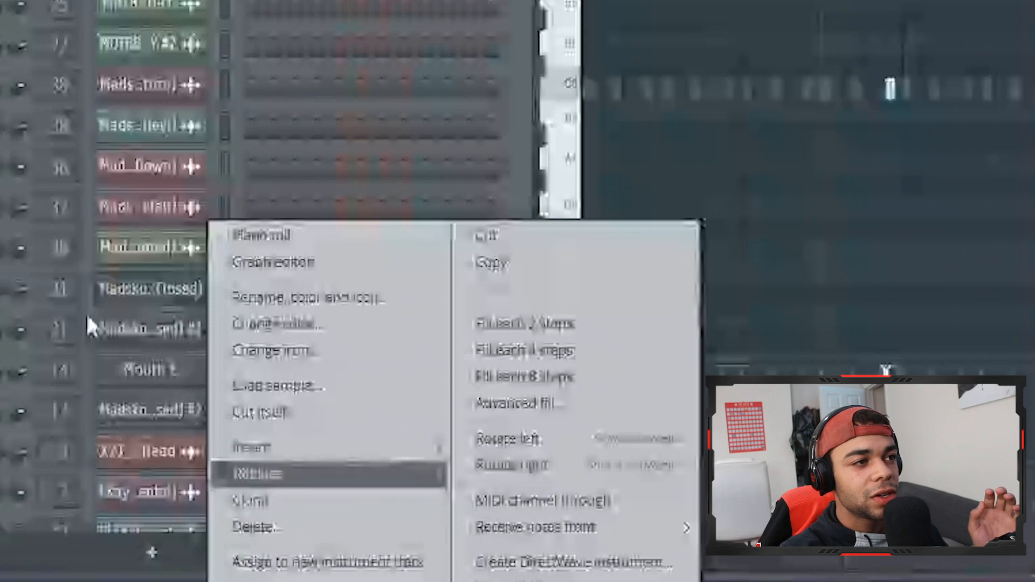
{"action": "left_click", "coordinate": [108, 343]}
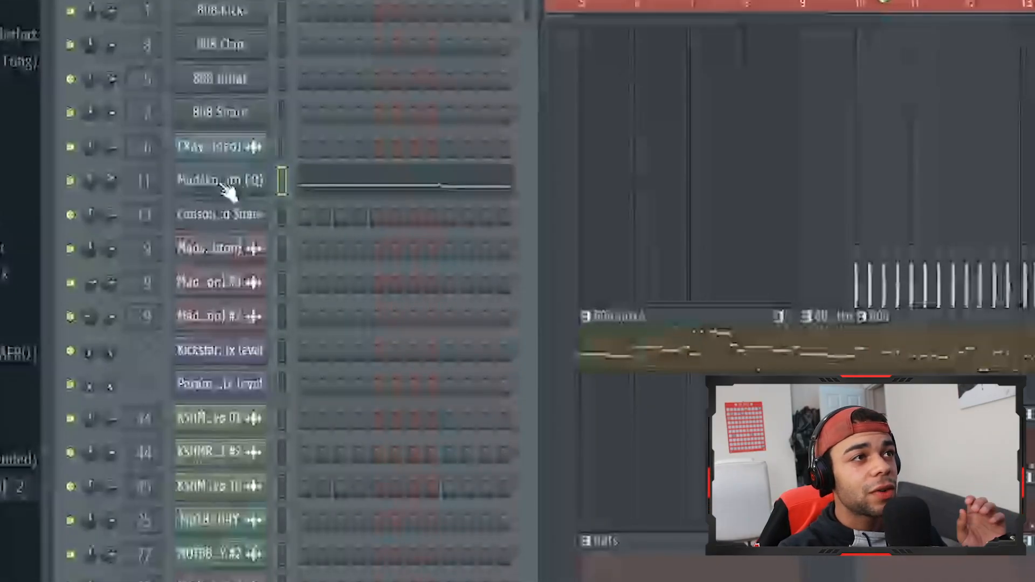
Inspect the Fruity Stereo Enhancer on the 808 mixer track and play the soloed 808 intro.
{"action": "left_click", "coordinate": [222, 184]}
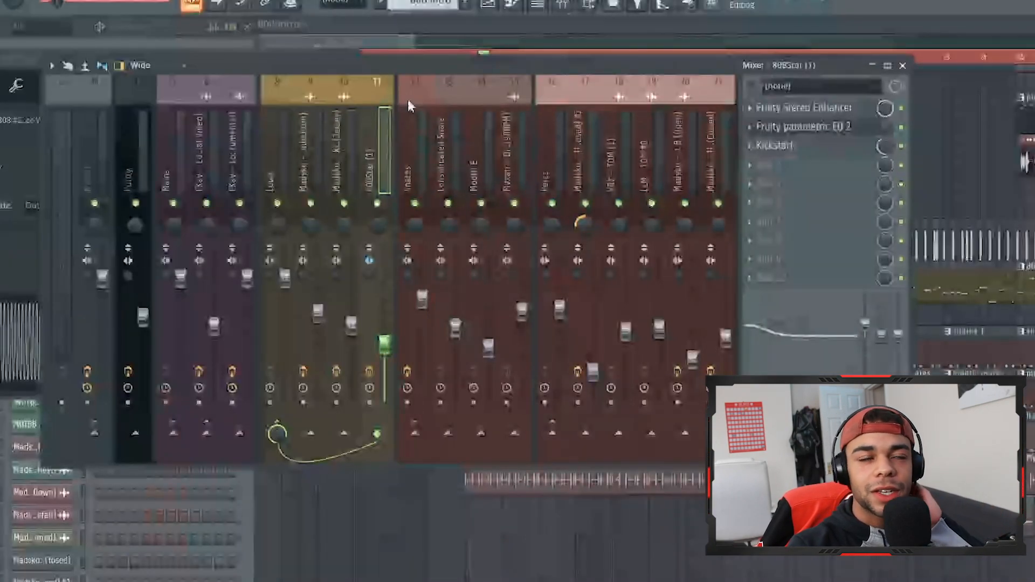
{"action": "left_click", "coordinate": [836, 109]}
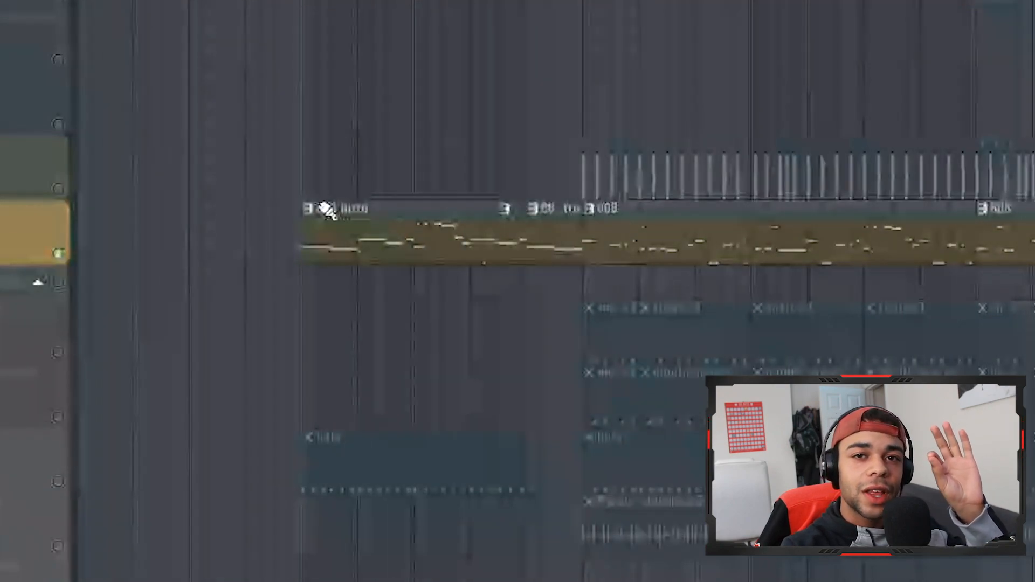
{"action": "key", "text": "space"}
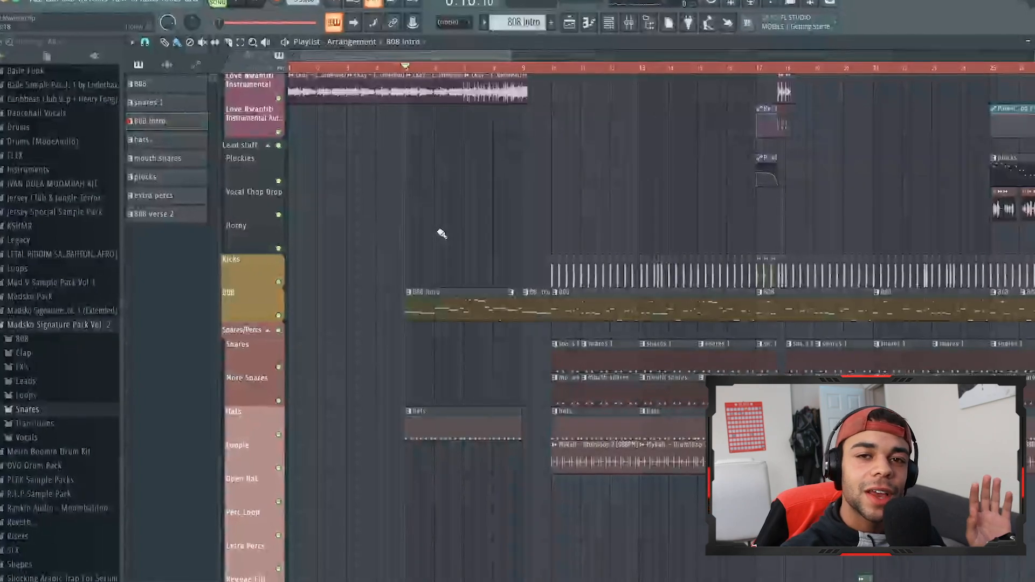
{"action": "key", "text": "space"}
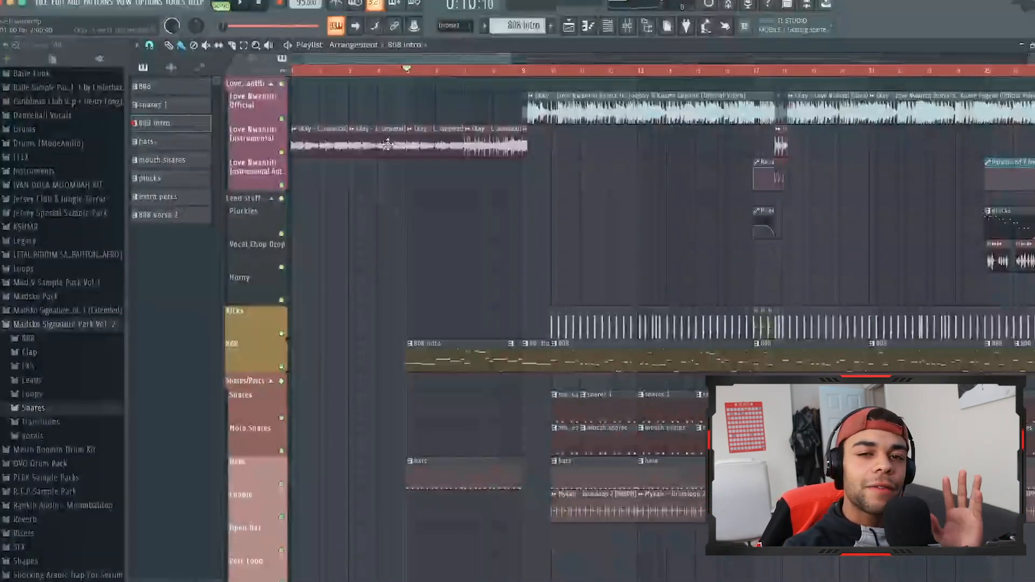
Inspect the intro instrumental clip's sampler settings and the effects chain on its mixer track.
{"action": "double_click", "coordinate": [387, 144]}
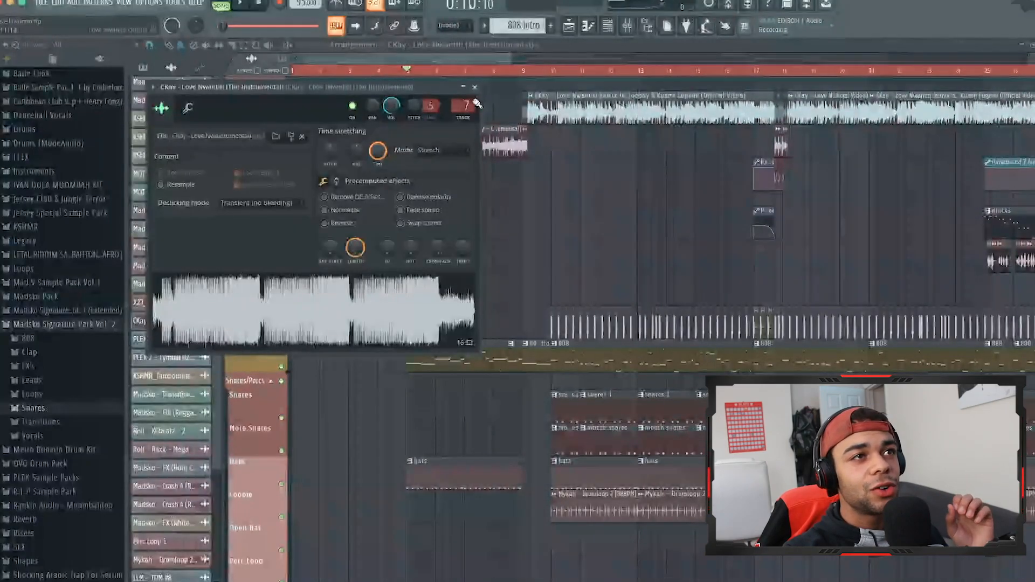
{"action": "key", "text": "F9"}
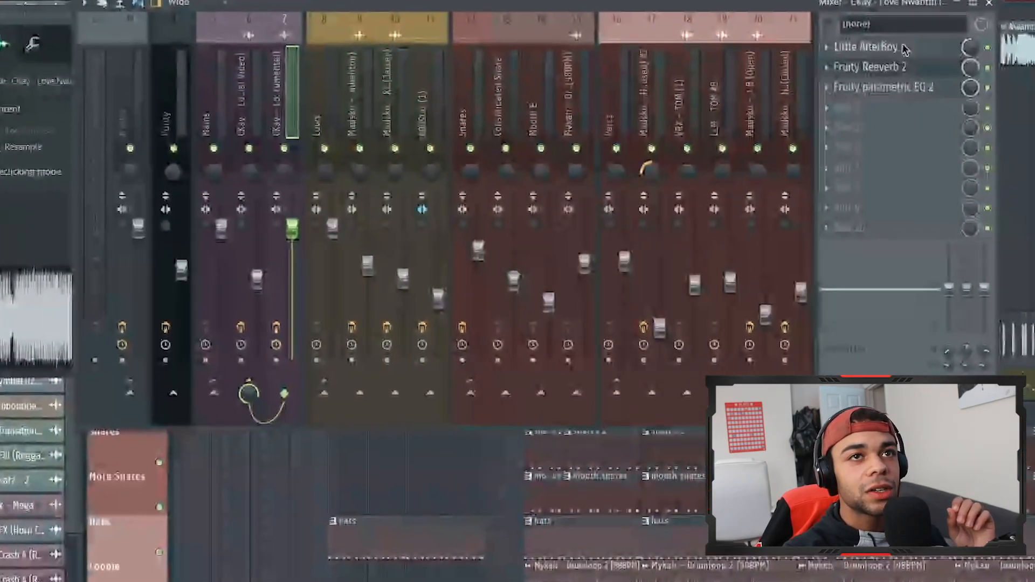
{"action": "left_click", "coordinate": [873, 77]}
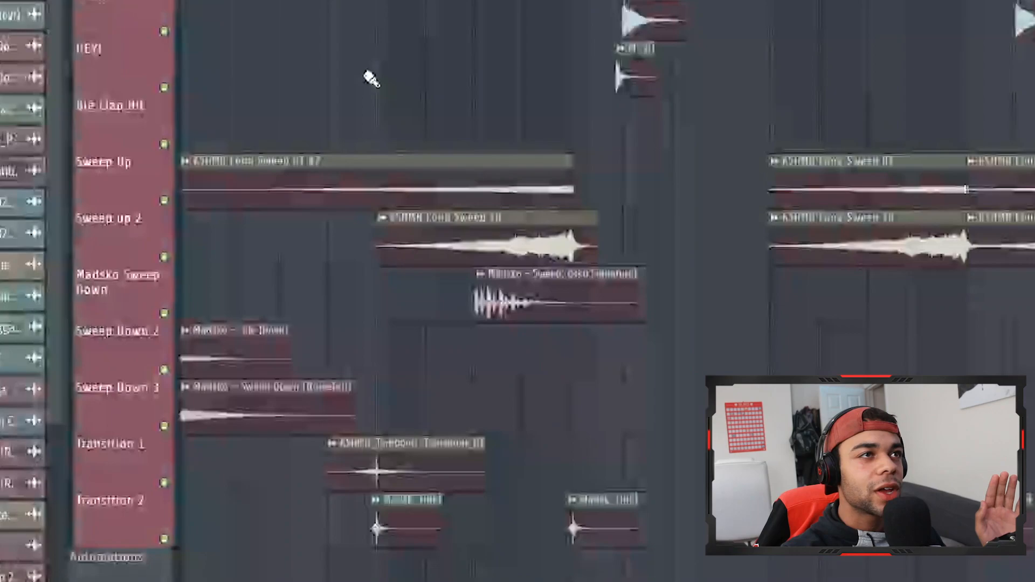
Review the intro automation clips below the effects tracks and enable only the Love Nwantiti Instrumental track.
{"action": "scroll", "coordinate": [232, 183], "scroll_direction": "down", "scroll_amount": 10}
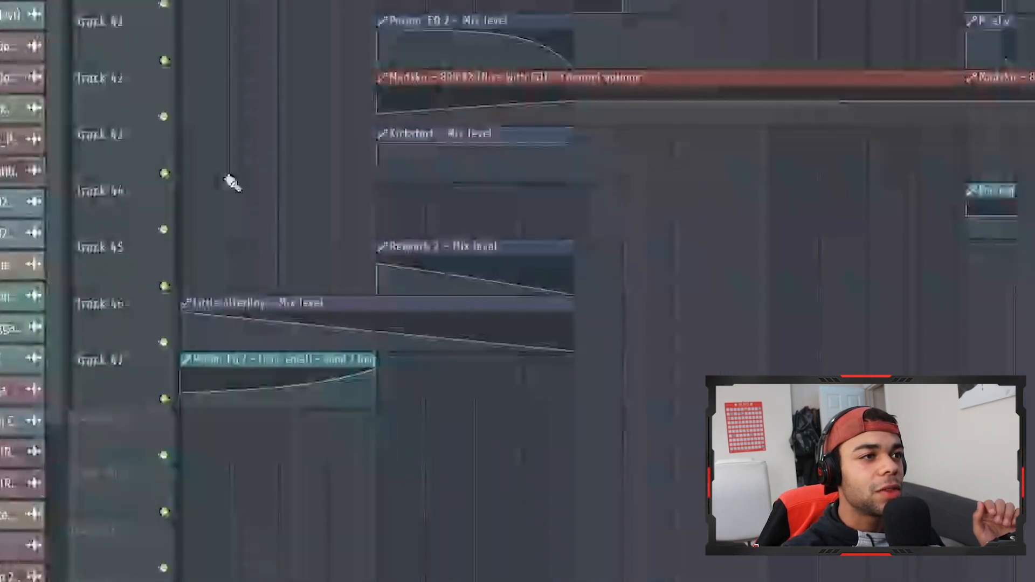
{"action": "scroll", "coordinate": [322, 59], "scroll_direction": "up", "scroll_amount": 12}
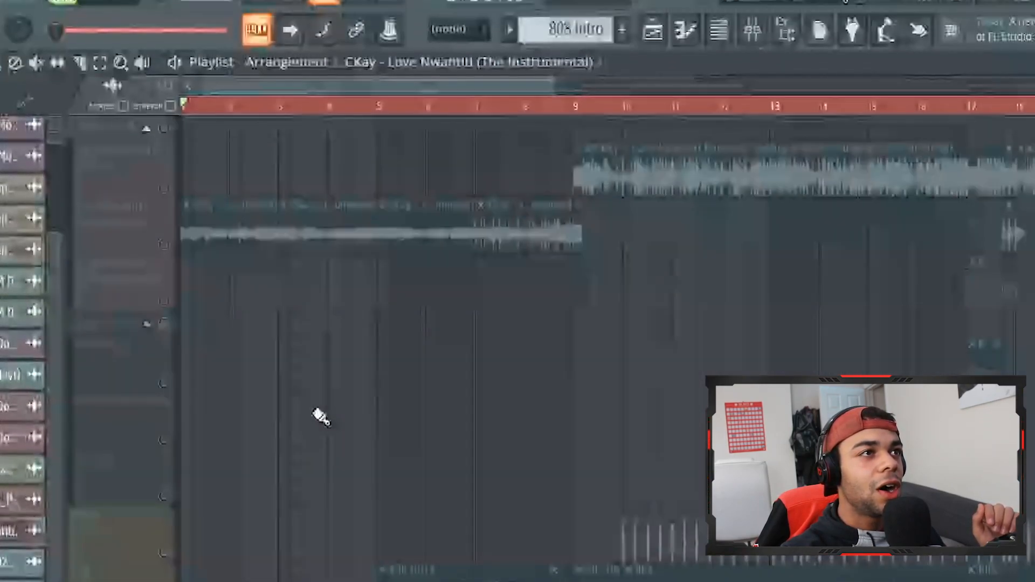
{"action": "left_click", "coordinate": [168, 249]}
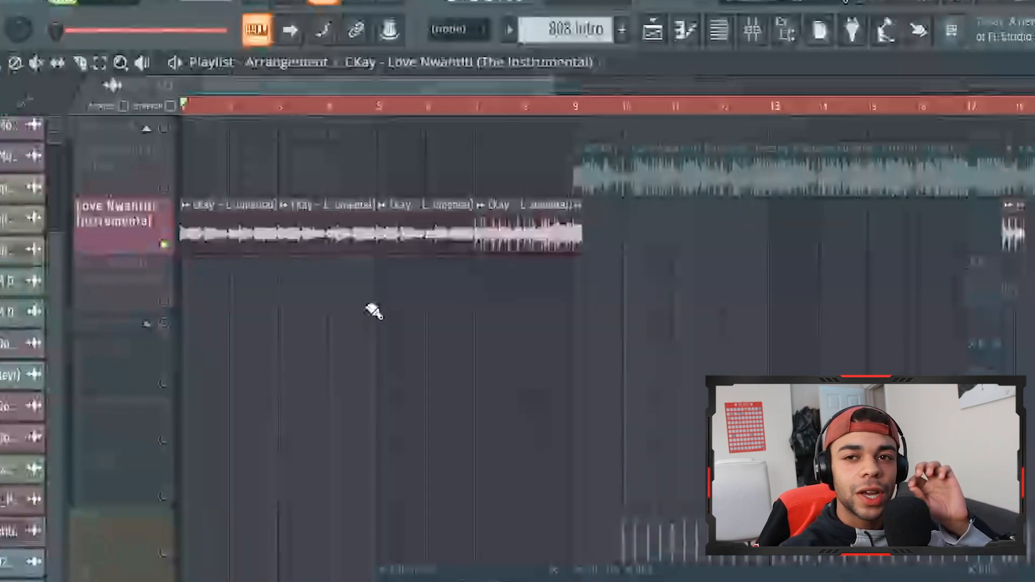
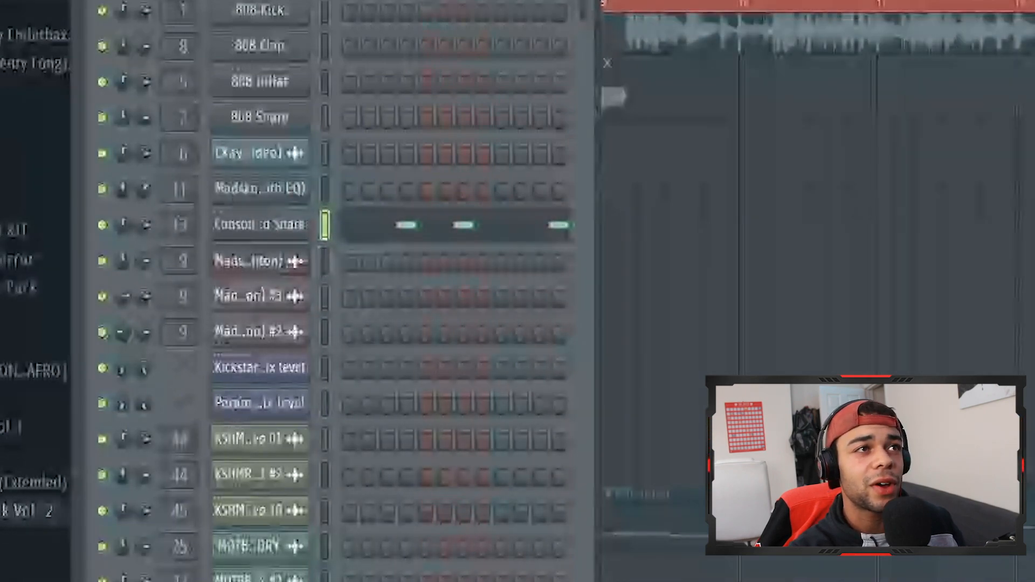
Review the snare notes in the channel rack alongside the More Snares track in the playlist.
{"action": "key", "text": "F6"}
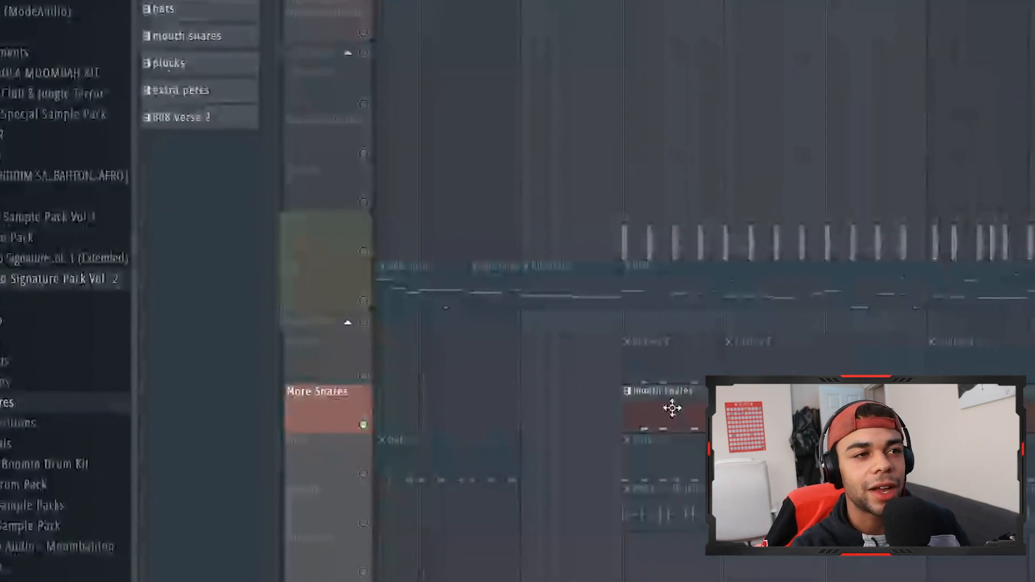
{"action": "key", "text": "F6"}
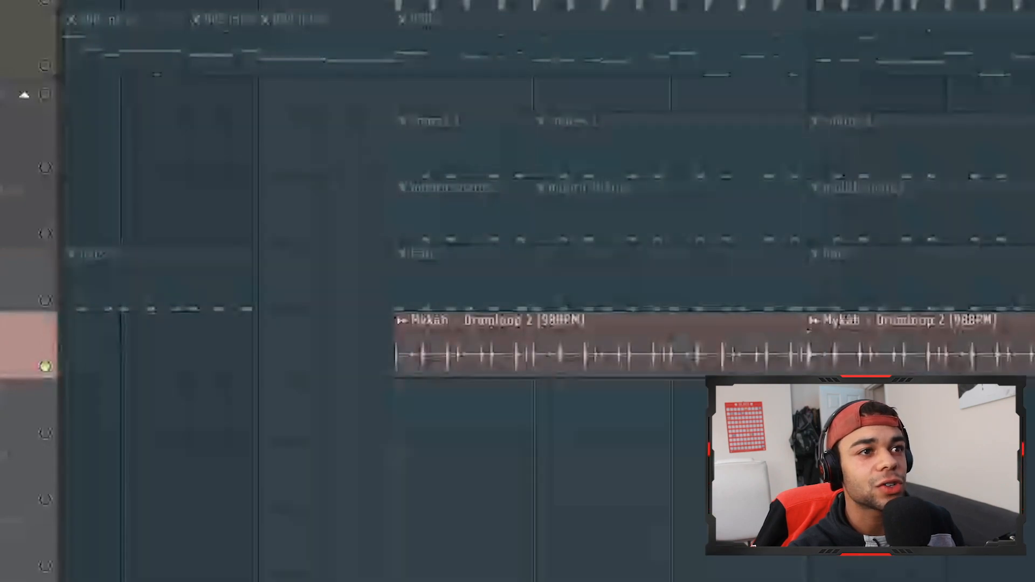
Play the soloed Mykah - Drumloop 2 clip and listen to it together with the hats, snares and mouth snares.
{"action": "scroll", "coordinate": [513, 296], "scroll_direction": "up", "scroll_amount": 2}
{"action": "scroll", "coordinate": [513, 296], "scroll_direction": "down", "scroll_amount": 1}
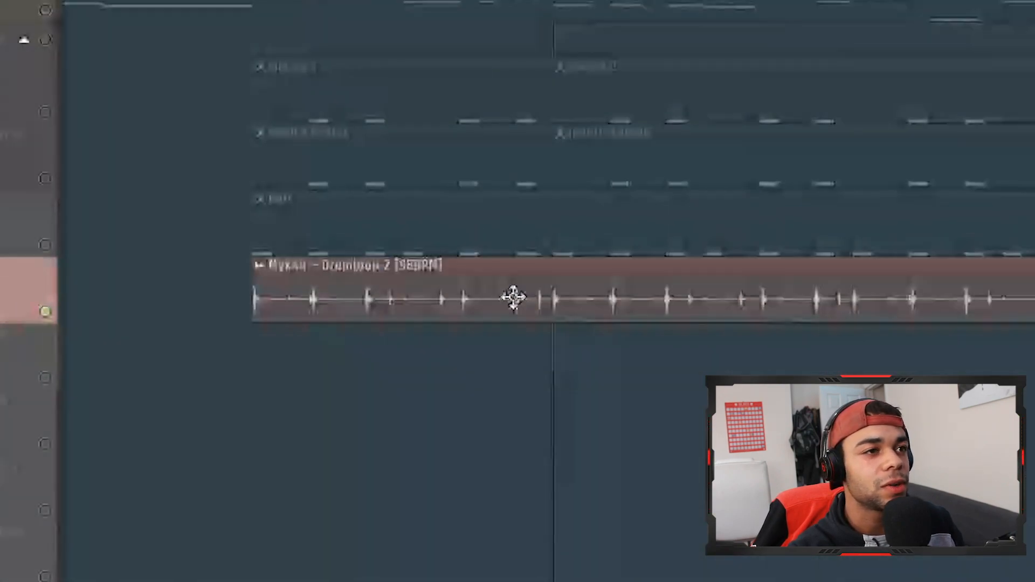
{"action": "key", "text": "space"}
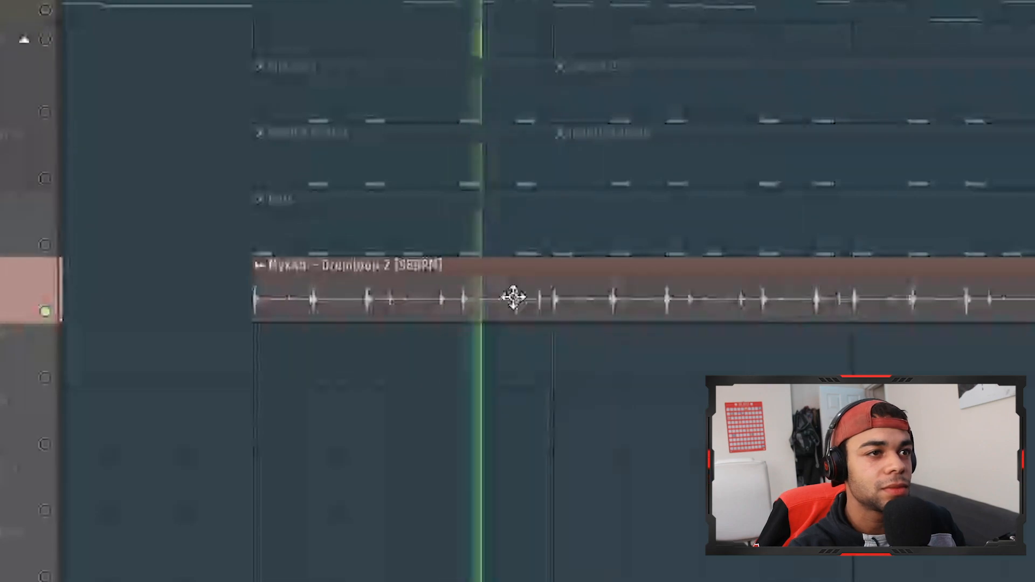
{"action": "scroll", "coordinate": [513, 296], "scroll_direction": "down", "scroll_amount": 2}
{"action": "scroll", "coordinate": [514, 296], "scroll_direction": "down", "scroll_amount": 1}
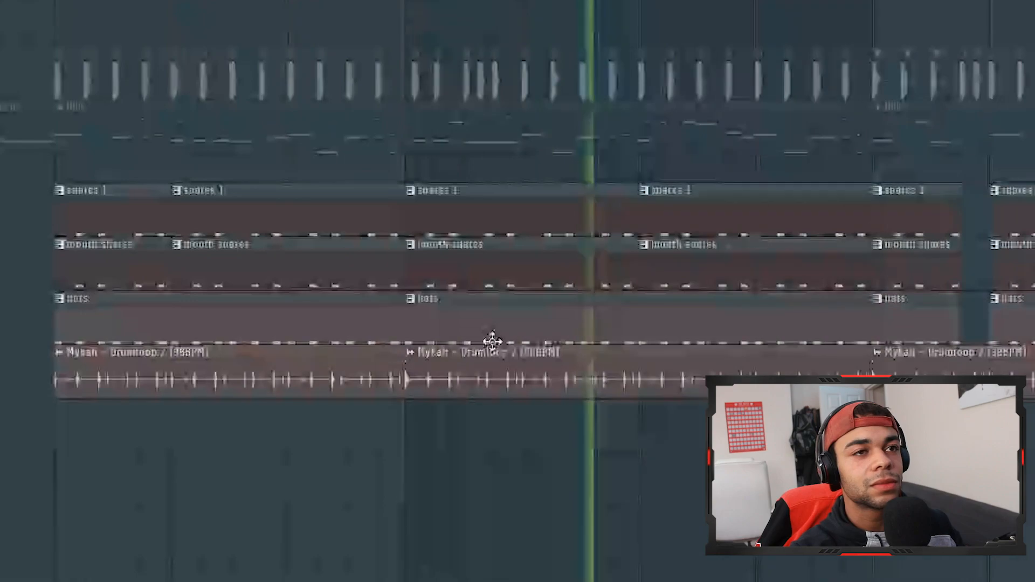
{"action": "scroll", "coordinate": [492, 340], "scroll_direction": "down", "scroll_amount": 3}
{"action": "scroll", "coordinate": [493, 342], "scroll_direction": "up", "scroll_amount": 3}
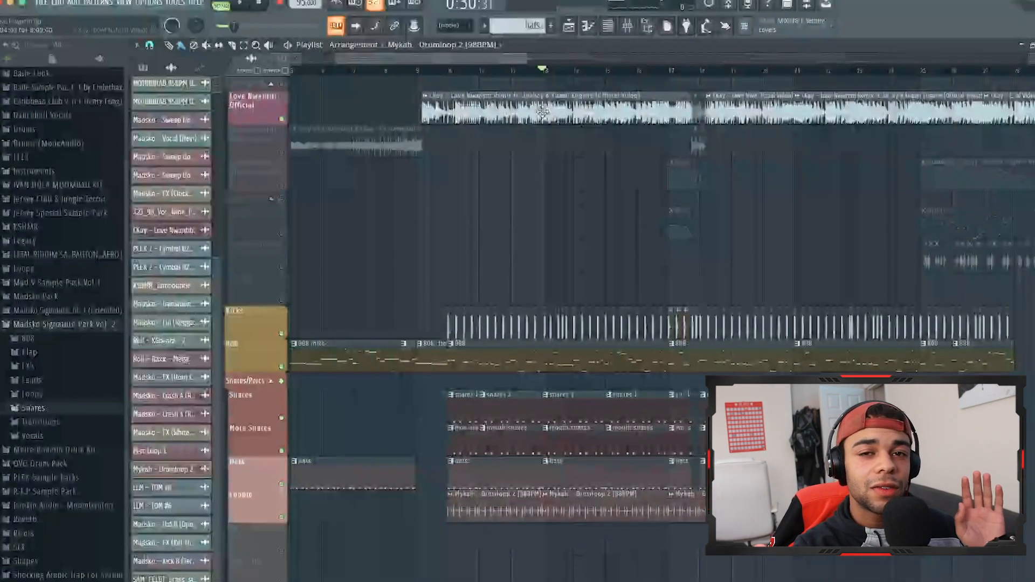
Open the first Fruity Parametric EQ 2 on the mixer track of the Love Nwantiti Official vocal clip.
{"action": "double_click", "coordinate": [542, 111]}
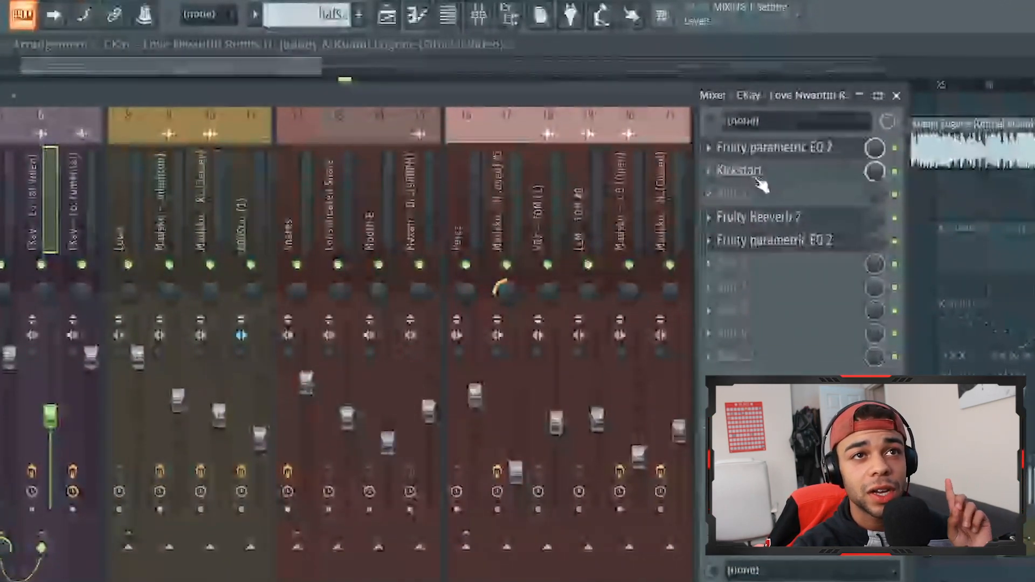
{"action": "left_click", "coordinate": [812, 148]}
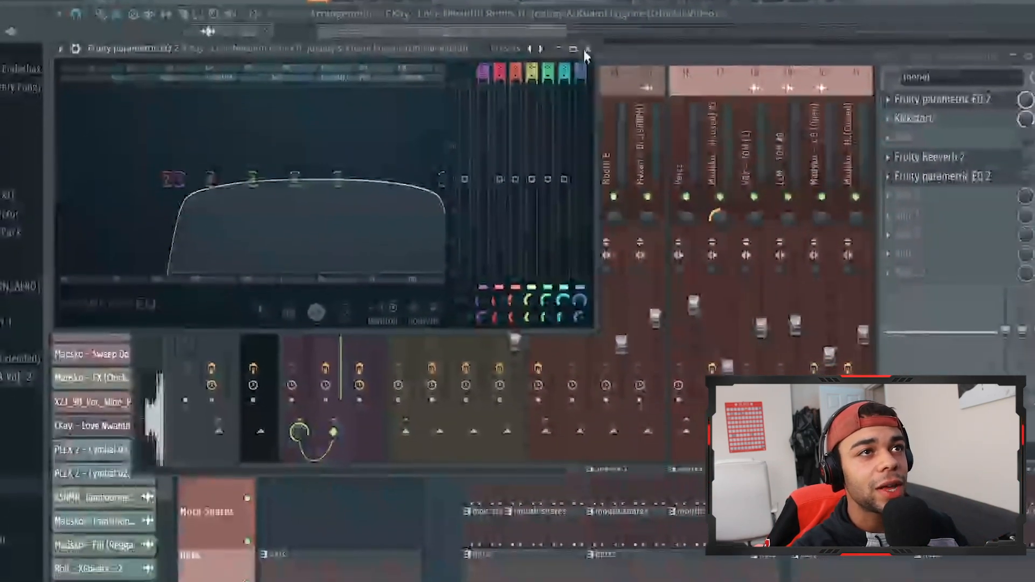
Close the vocal track's EQ and play the playlist section around the Reeverb 2 and Param. EQ 2 mix level automation clips.
{"action": "left_click", "coordinate": [588, 50]}
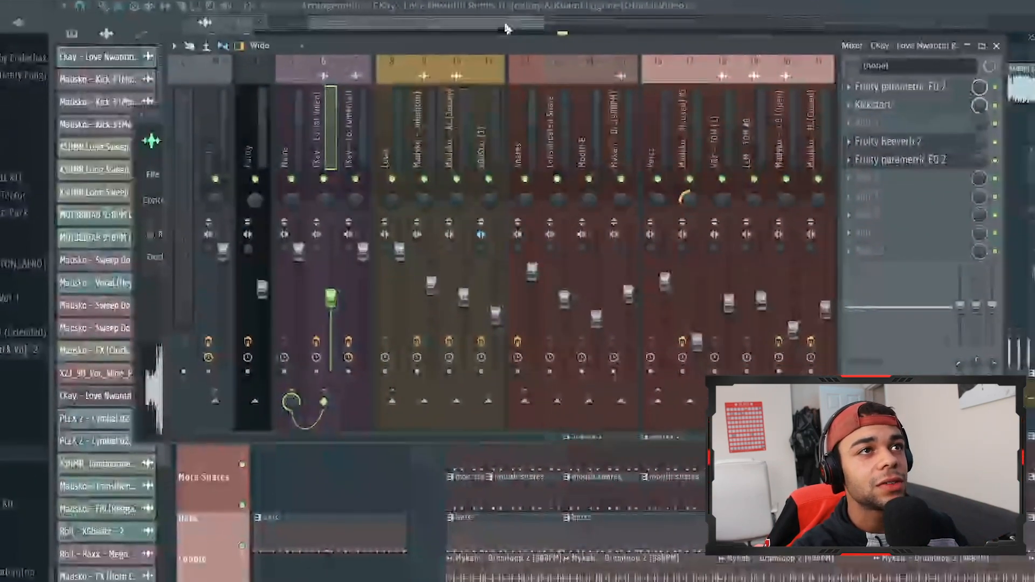
{"action": "left_click", "coordinate": [521, 32]}
{"action": "key", "text": "space"}
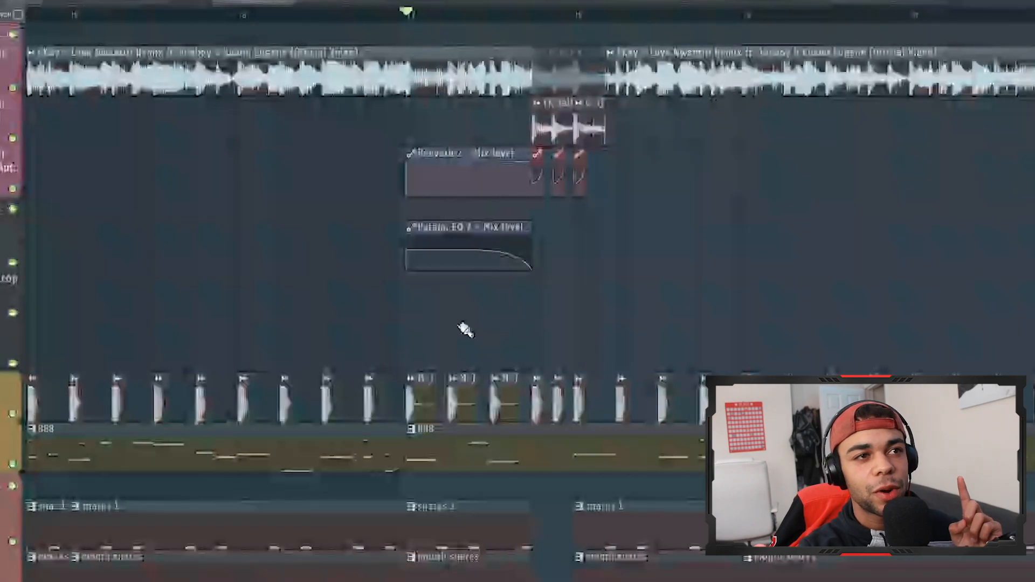
Inspect Fruity Reeverb 2 and the second Fruity Parametric EQ 2 on the mixer track of the Love Nwantiti Official vocal clip.
{"action": "scroll", "coordinate": [581, 281], "scroll_direction": "up", "scroll_amount": 4}
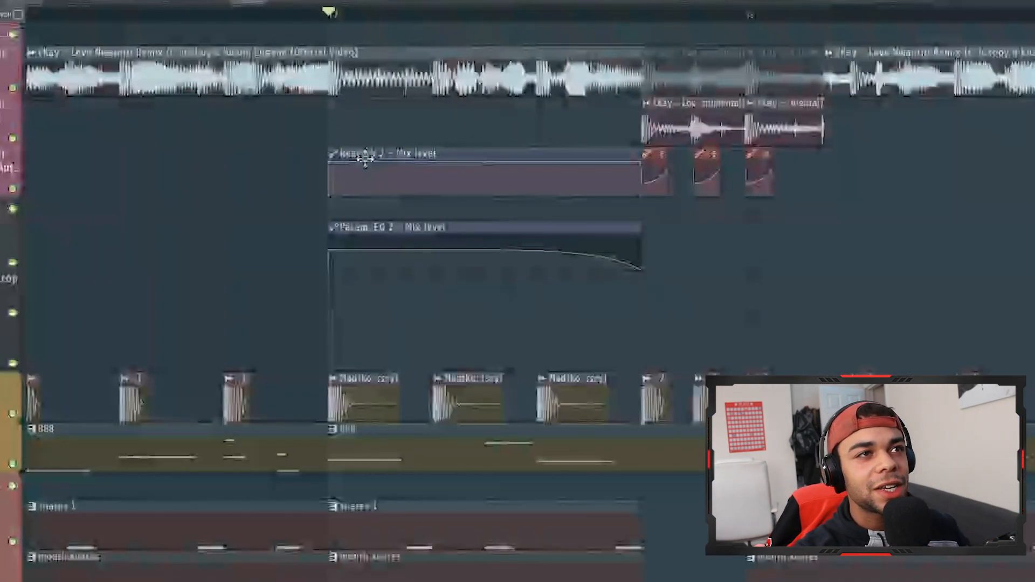
{"action": "double_click", "coordinate": [407, 81]}
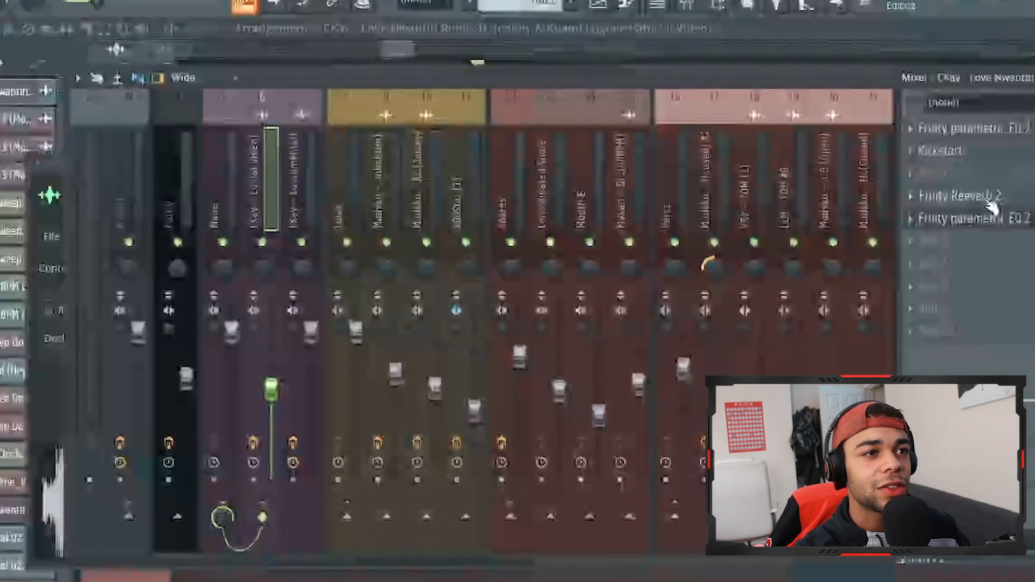
{"action": "left_click", "coordinate": [846, 144]}
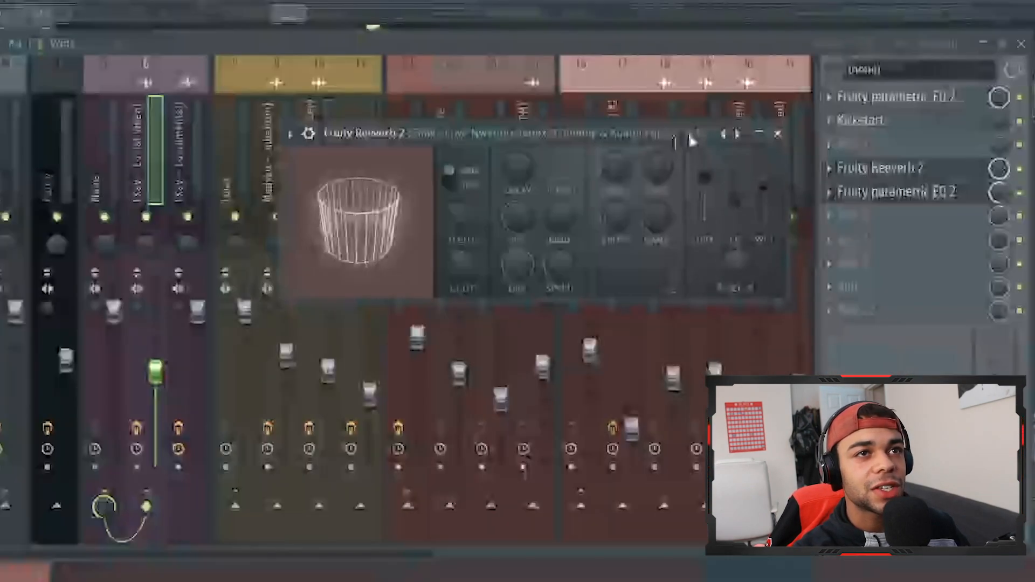
{"action": "left_click", "coordinate": [778, 134]}
{"action": "left_click", "coordinate": [949, 196]}
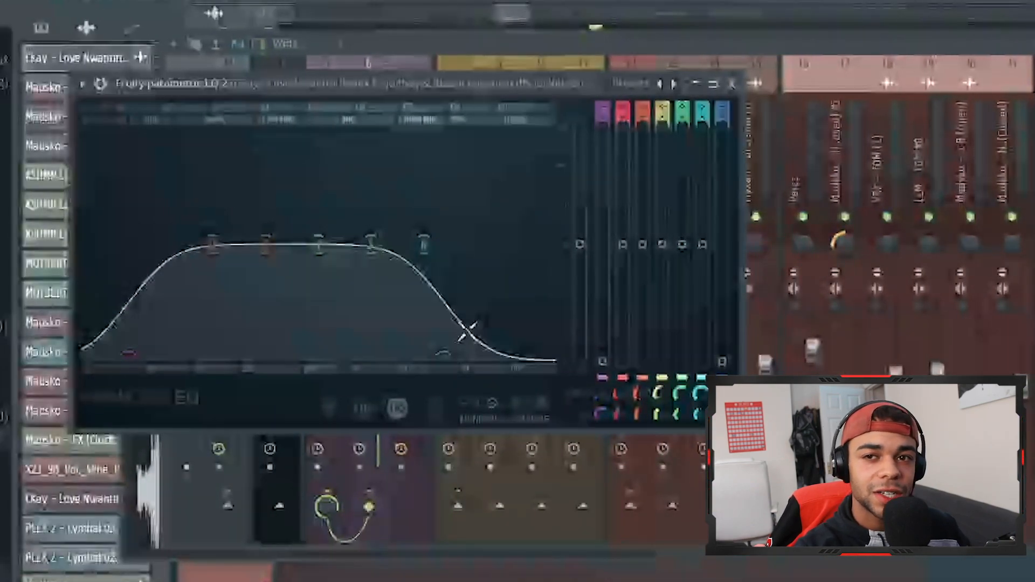
{"action": "left_click_drag", "start_coordinate": [519, 18], "coordinate": [515, 19]}
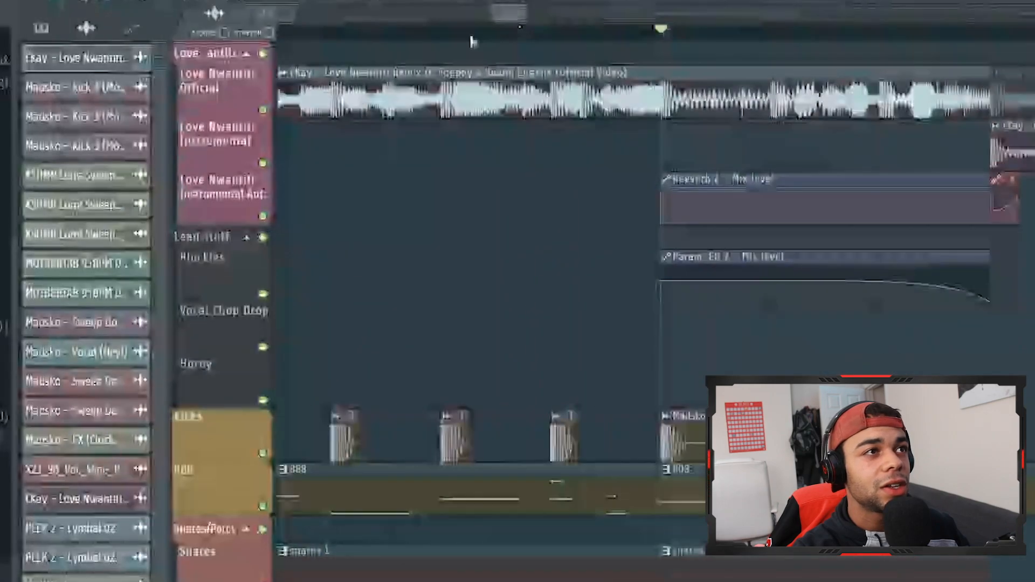
Solo the Love Nwantiti Official track with the Instrumental Automation and Pluckies tracks enabled, and play the automated vocal section.
{"action": "right_click", "coordinate": [264, 111]}
{"action": "left_click", "coordinate": [265, 215]}
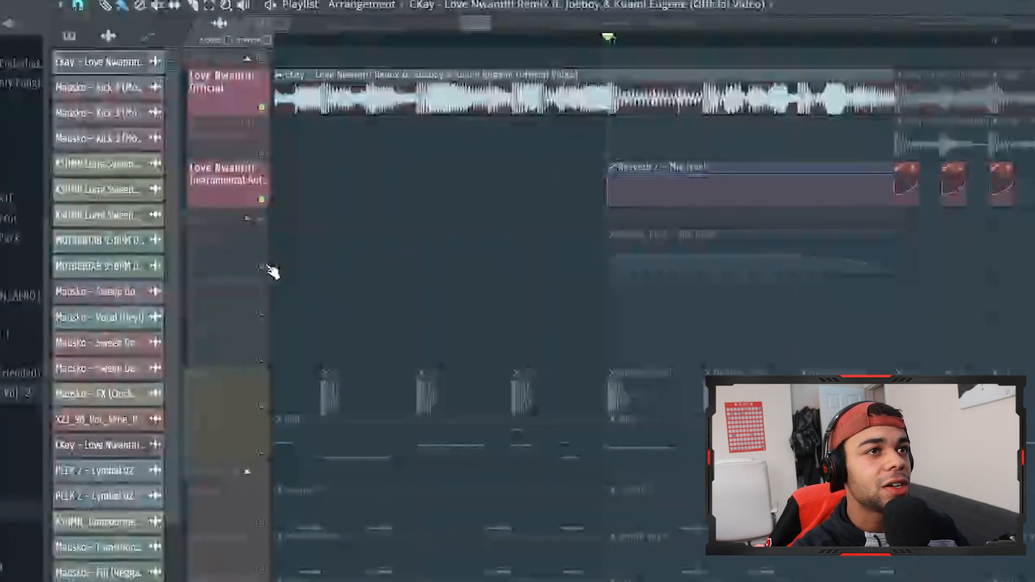
{"action": "left_click", "coordinate": [262, 274]}
{"action": "key", "text": "space"}
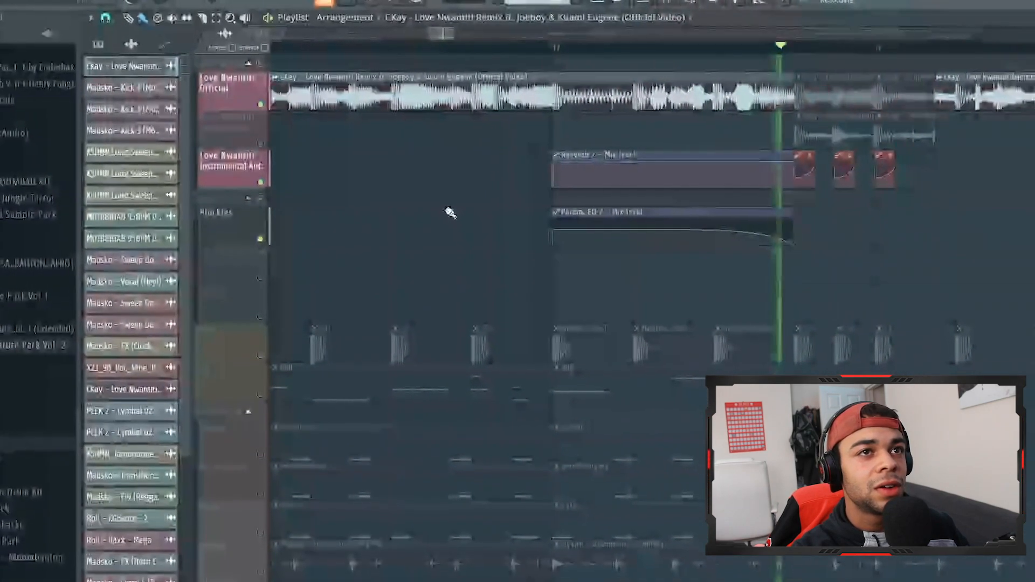
{"action": "key", "text": "space"}
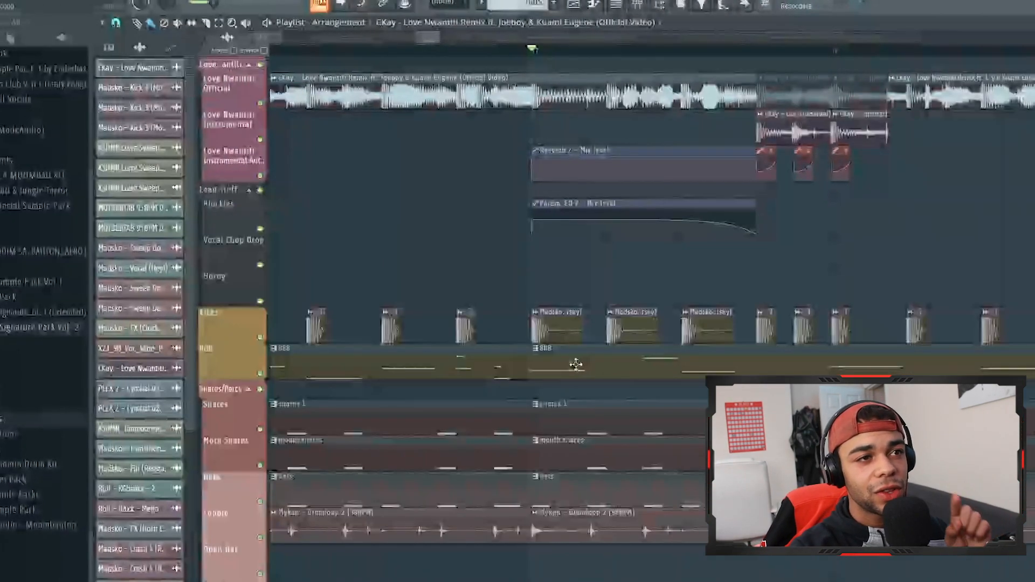
Examine the kick clips on the soloed Kicks track, including the short ones after the Jersey kicks, and listen to the pattern.
{"action": "scroll", "coordinate": [591, 406], "scroll_direction": "down", "scroll_amount": 1}
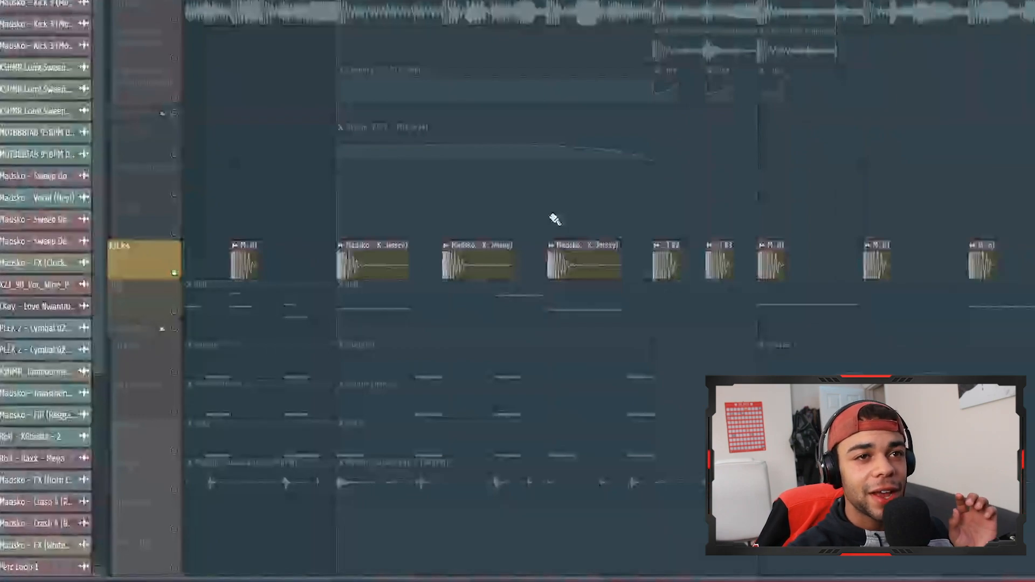
{"action": "scroll", "coordinate": [682, 267], "scroll_direction": "up", "scroll_amount": 3}
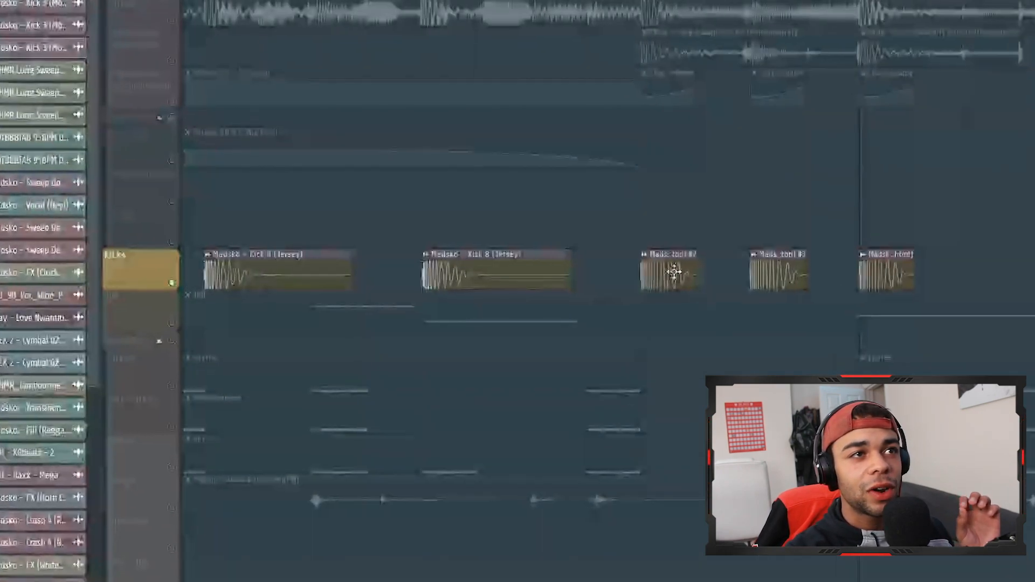
{"action": "double_click", "coordinate": [662, 263]}
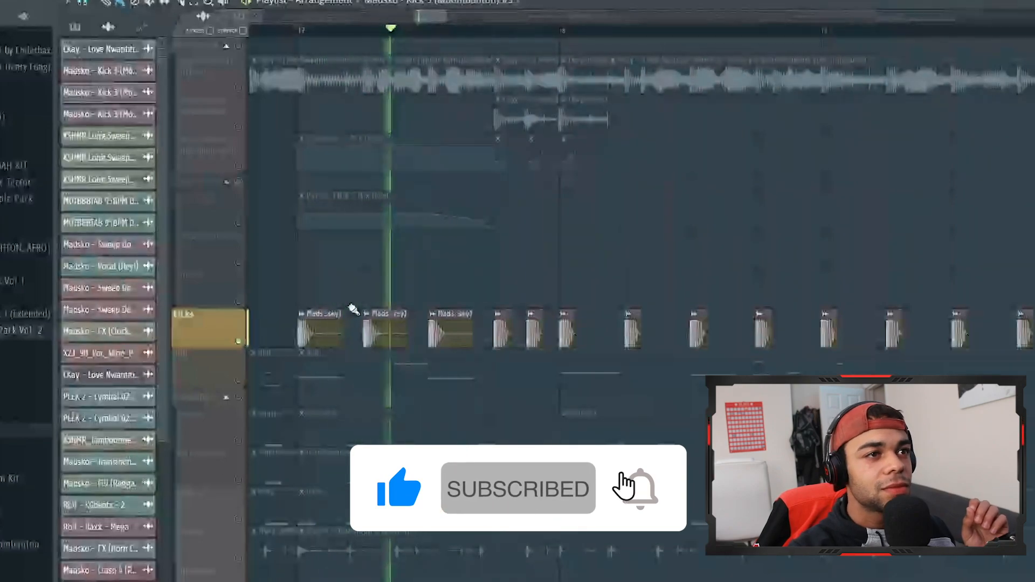
{"action": "left_click_drag", "start_coordinate": [354, 309], "coordinate": [443, 259]}
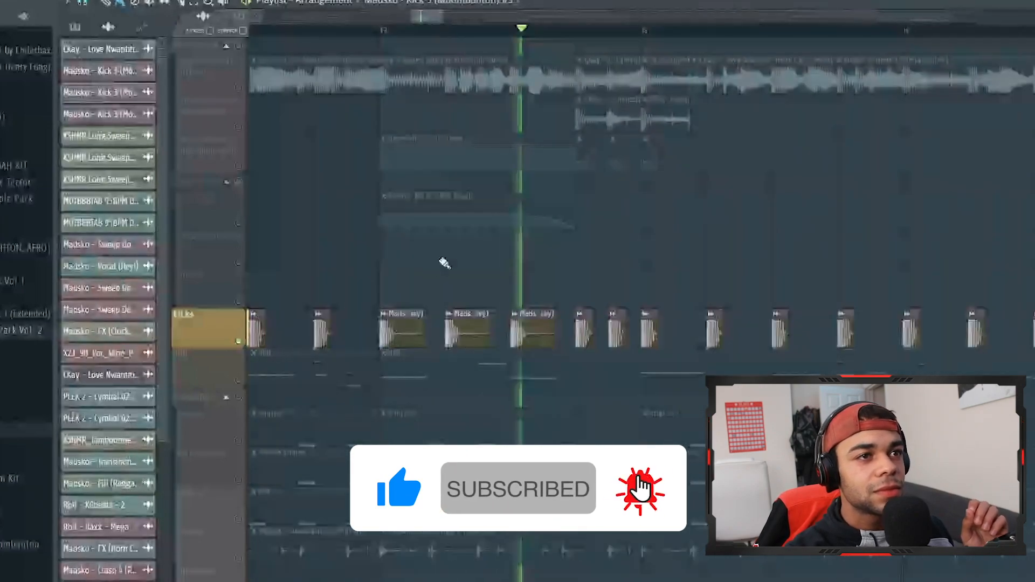
{"action": "key", "text": "space"}
Enable the 808 track beside the kicks, add the other drum, instrumental and automation tracks, and play the section.
{"action": "left_click", "coordinate": [239, 381]}
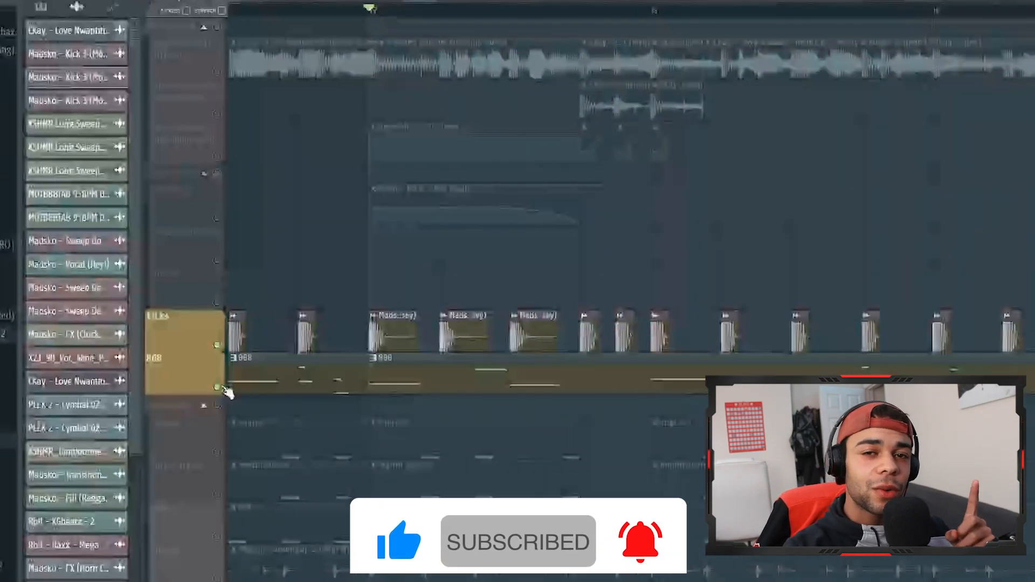
{"action": "key", "text": "space"}
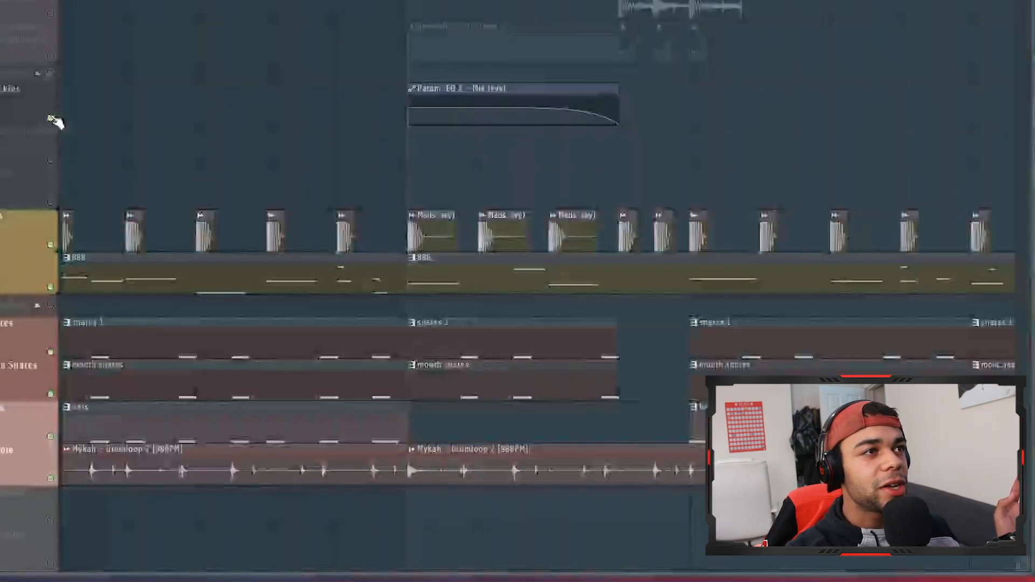
{"action": "left_click", "coordinate": [51, 57]}
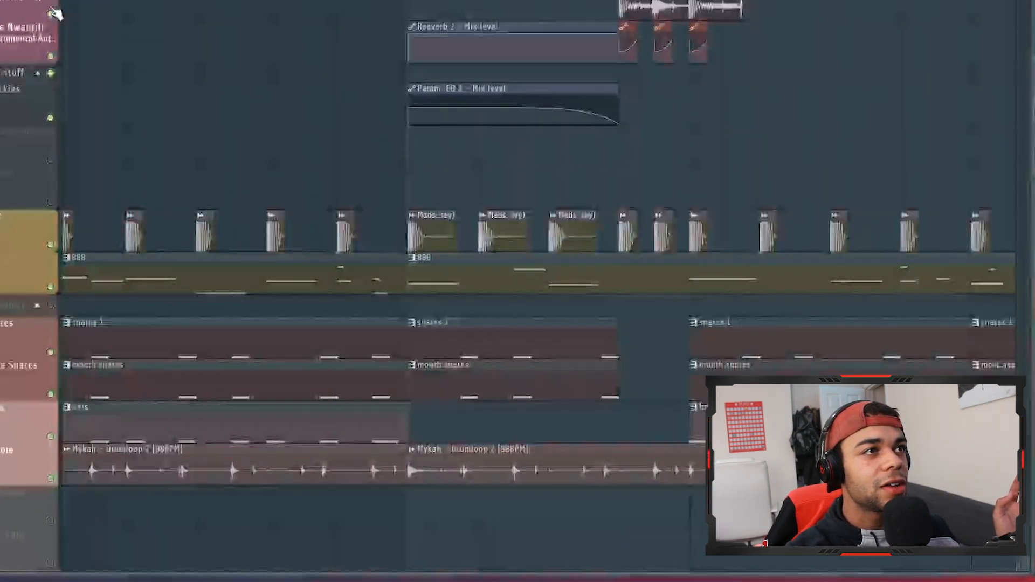
{"action": "key", "text": "space"}
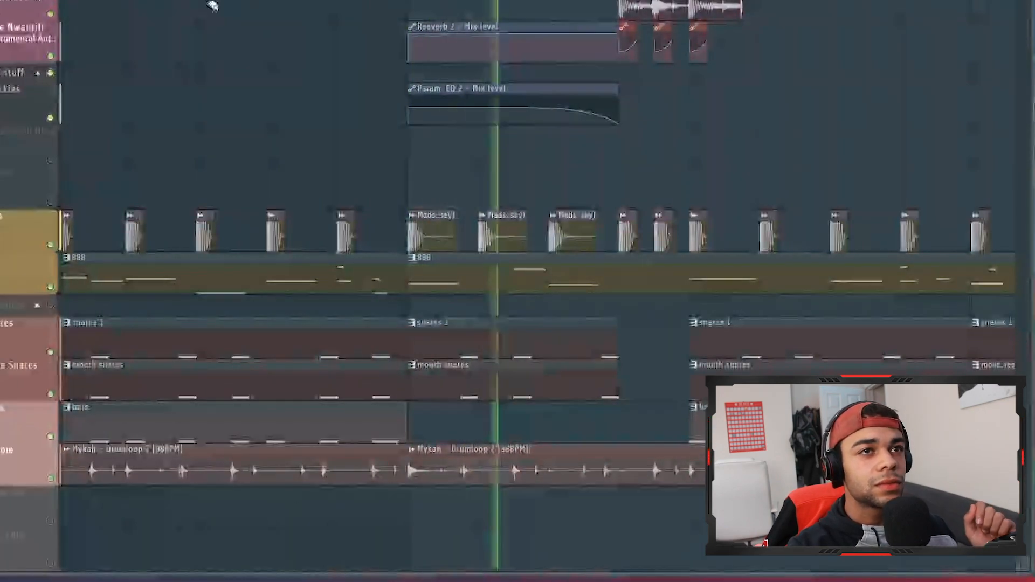
Play the soloed Pluckies track and examine the notes of the plucks pattern in the Purity piano roll.
{"action": "scroll", "coordinate": [296, 62], "scroll_direction": "right", "scroll_amount": 3}
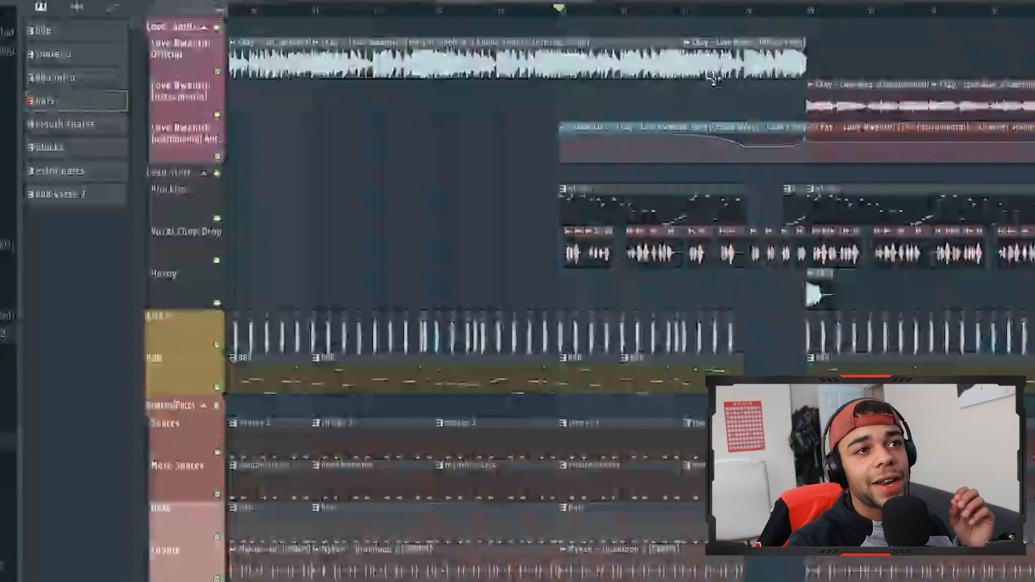
{"action": "scroll", "coordinate": [714, 78], "scroll_direction": "up", "scroll_amount": 3}
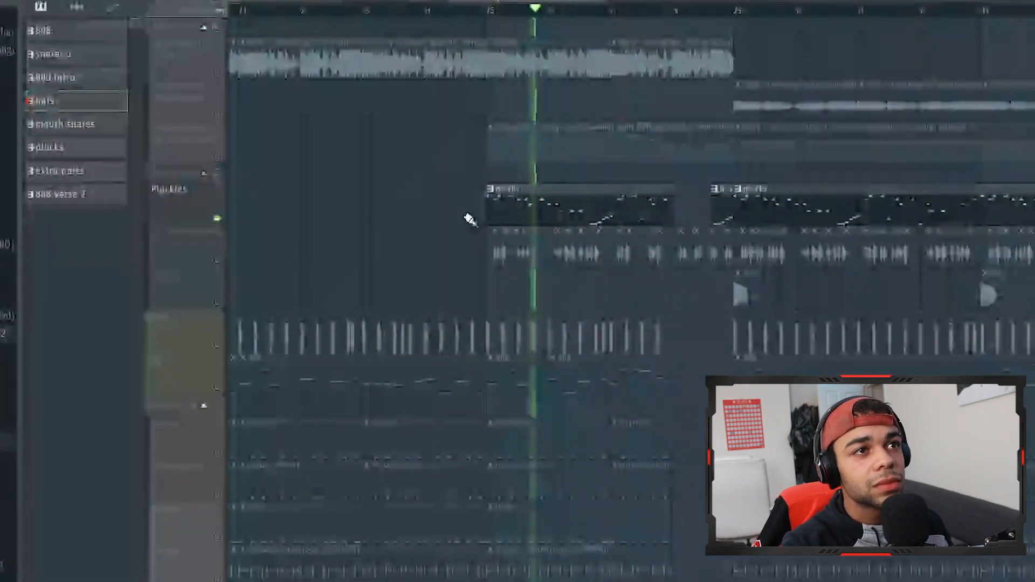
{"action": "double_click", "coordinate": [568, 194]}
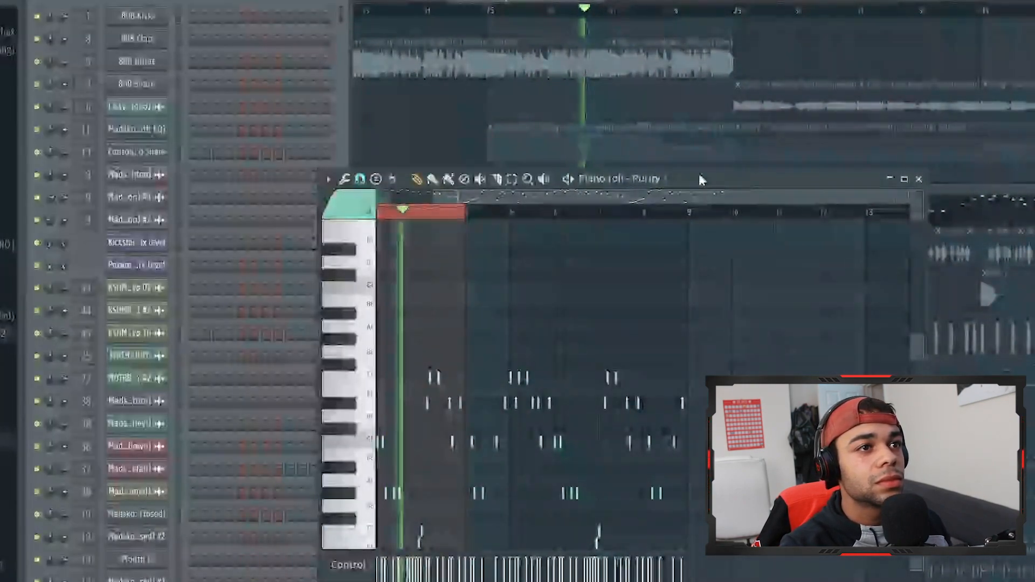
{"action": "left_click_drag", "start_coordinate": [699, 179], "coordinate": [696, 124]}
{"action": "scroll", "coordinate": [554, 332], "scroll_direction": "down", "scroll_amount": 4}
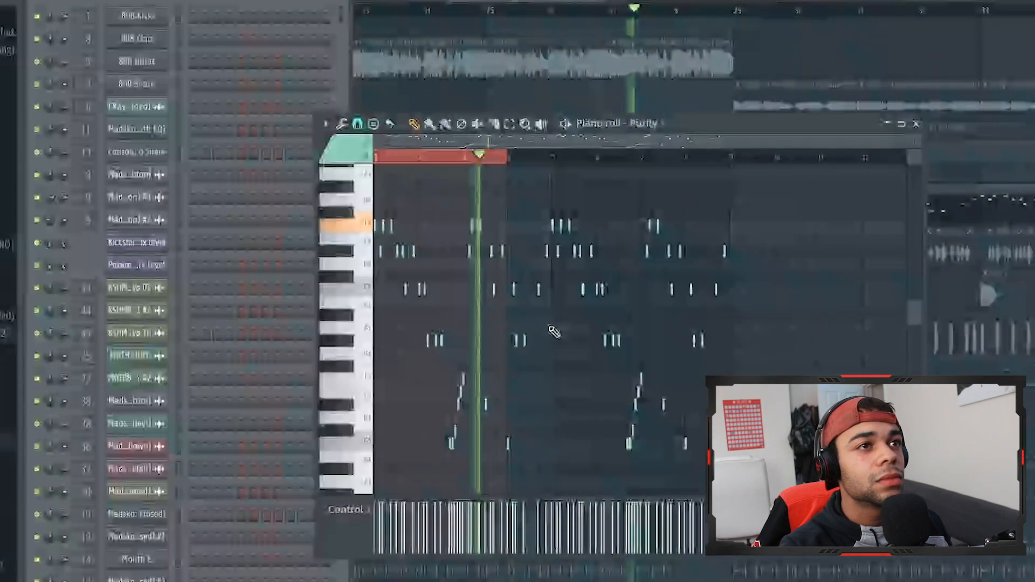
{"action": "scroll", "coordinate": [587, 272], "scroll_direction": "up", "scroll_amount": 2}
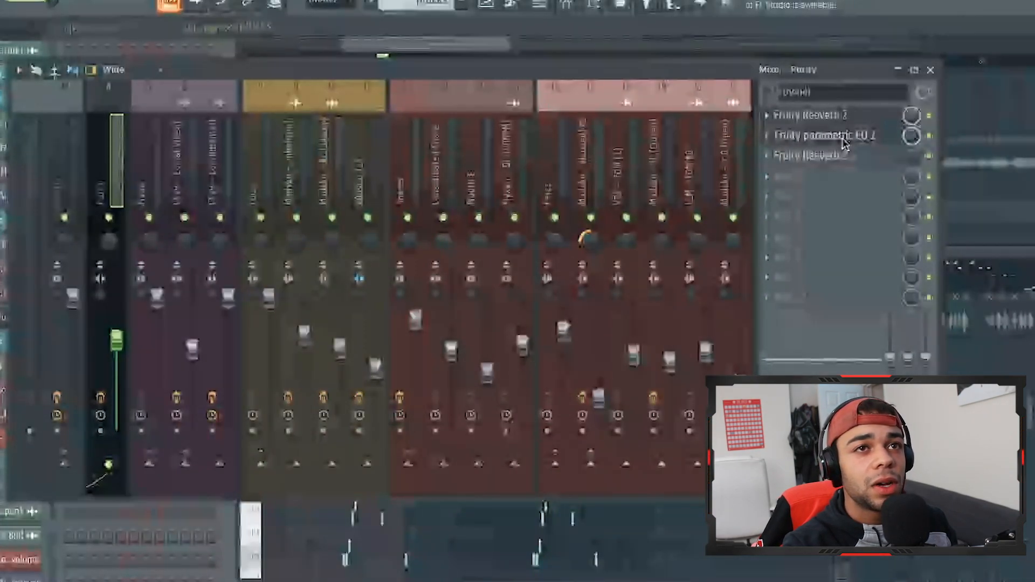
Inspect the Fruity Parametric EQ 2 and the second Fruity Reeverb 2 on the Purity mixer track, and return to the playlist.
{"action": "left_click", "coordinate": [844, 142]}
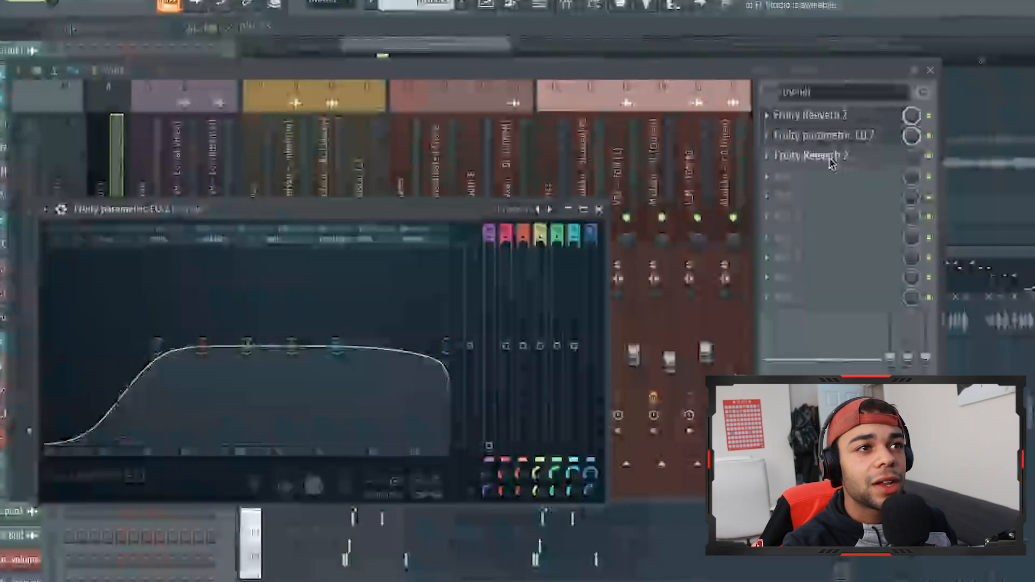
{"action": "left_click", "coordinate": [830, 158]}
{"action": "left_click", "coordinate": [400, 146]}
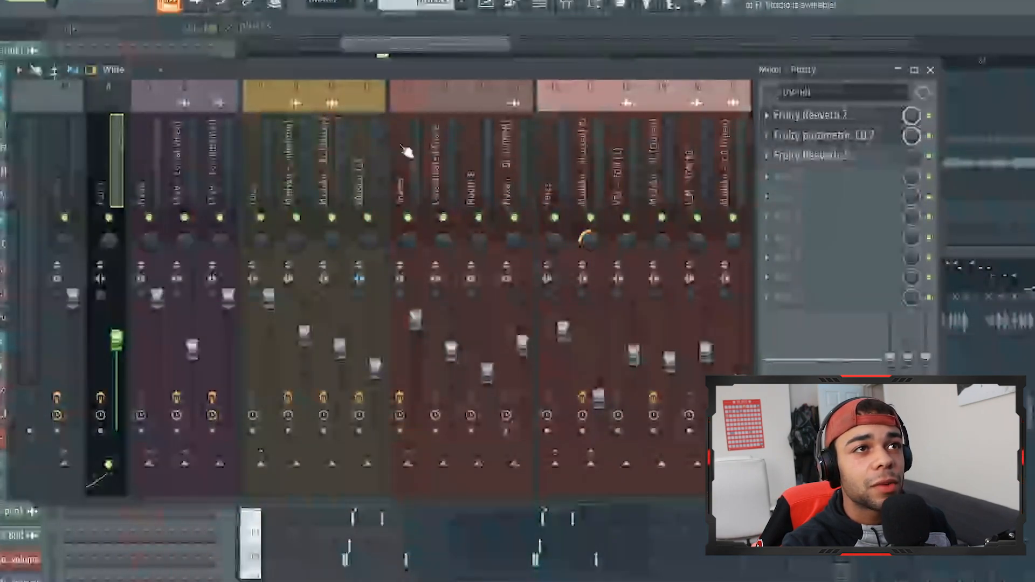
{"action": "left_click", "coordinate": [474, 45]}
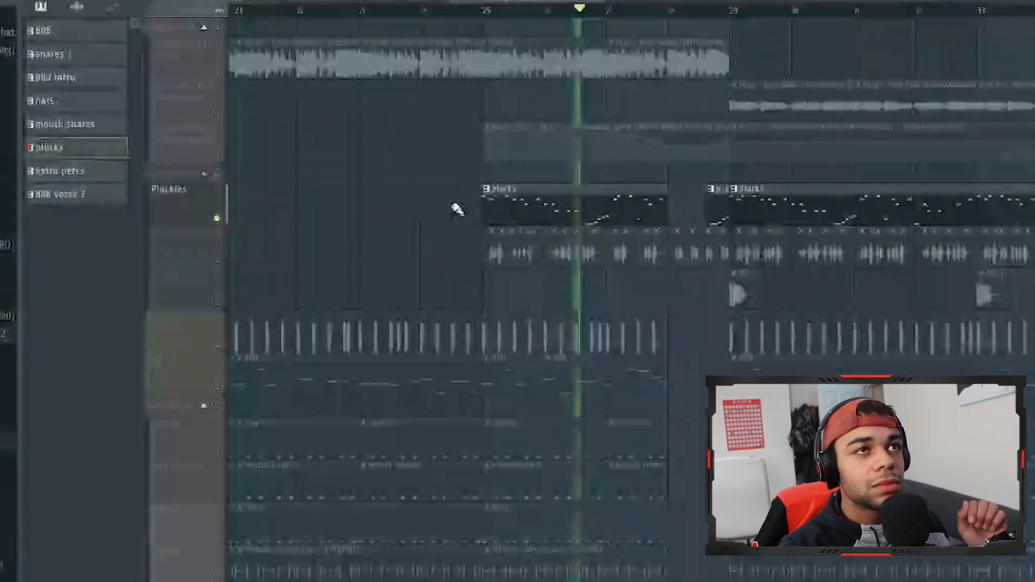
Raise the high-cut frequency in the Purity track's Fruity Parametric EQ 2 while the plucks are playing.
{"action": "key", "text": "F9"}
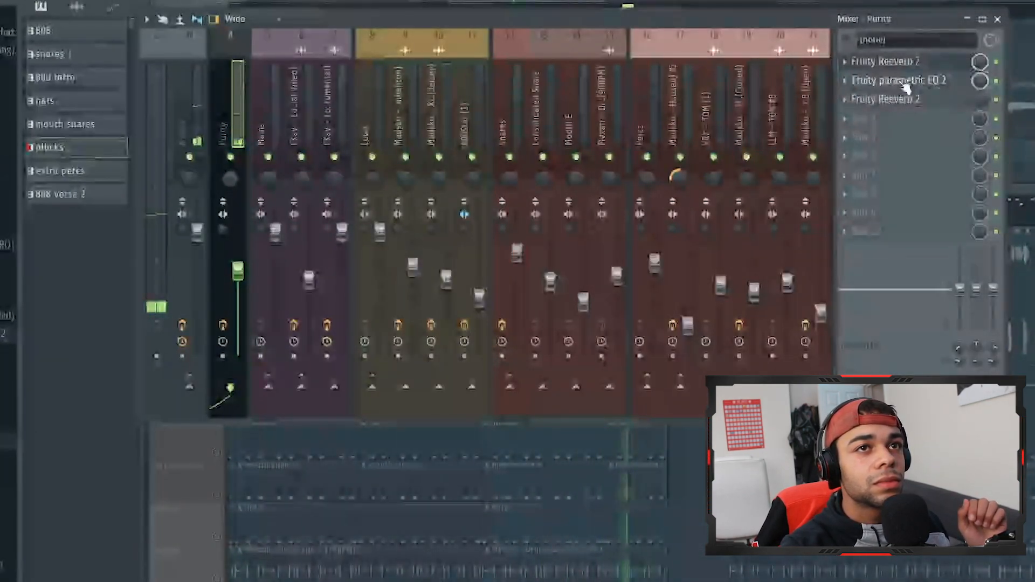
{"action": "left_click", "coordinate": [906, 81]}
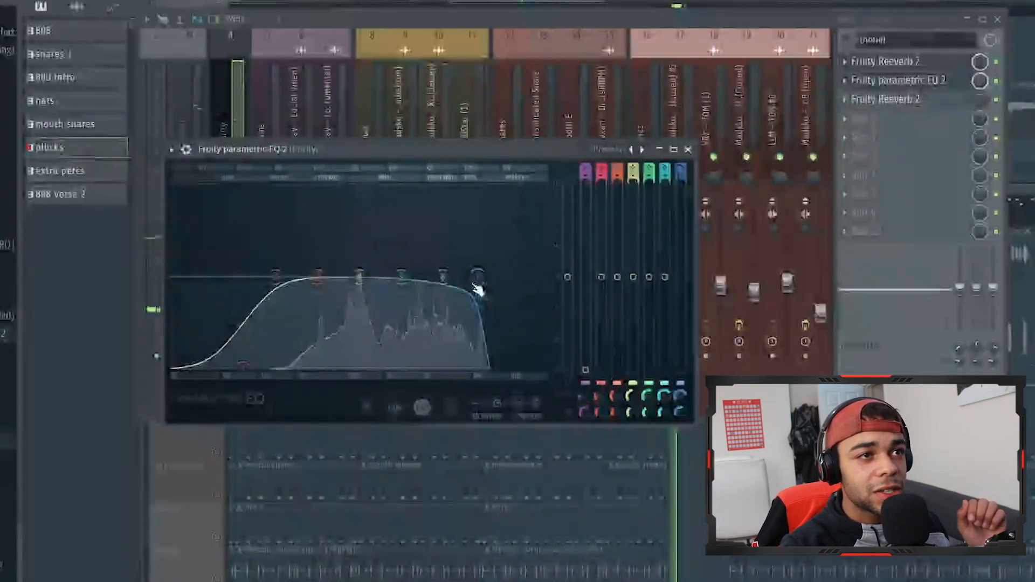
{"action": "left_click_drag", "start_coordinate": [476, 287], "coordinate": [542, 278]}
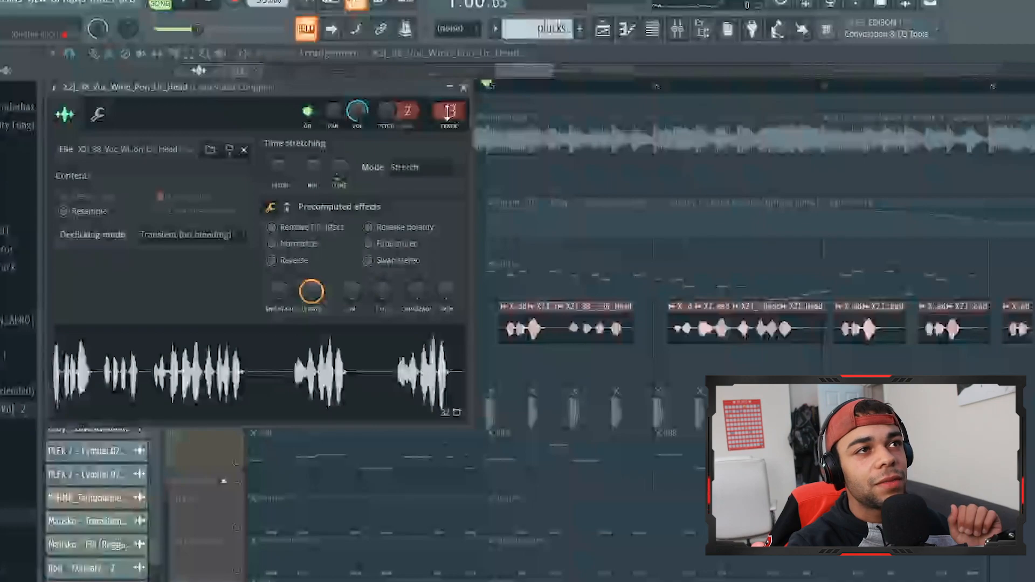
Open the Lead Vocal Chopper mixer track assigned to the vocal chop clip and listen to the chops.
{"action": "double_click", "coordinate": [447, 113]}
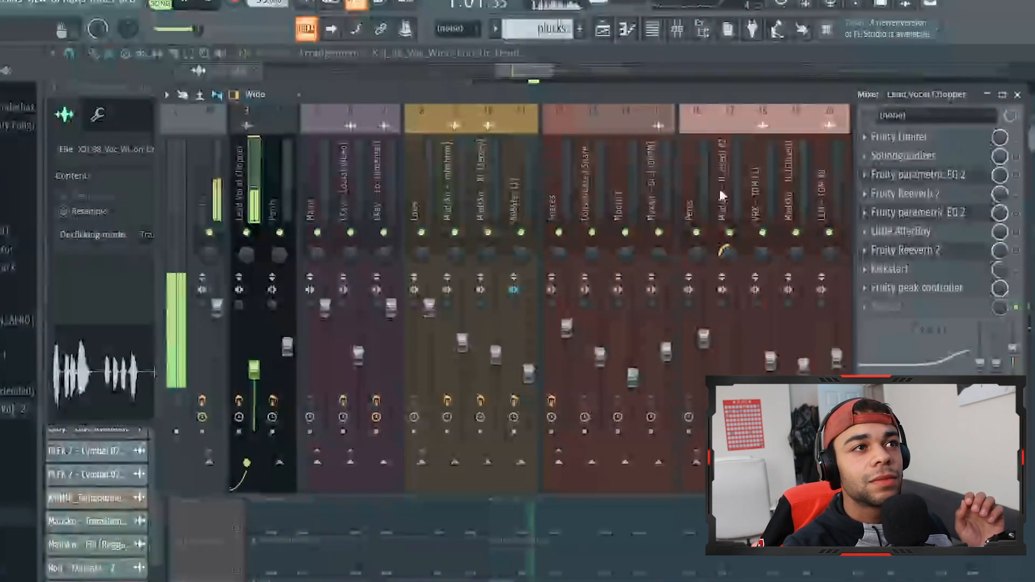
{"action": "scroll", "coordinate": [678, 186], "scroll_direction": "up", "scroll_amount": 2}
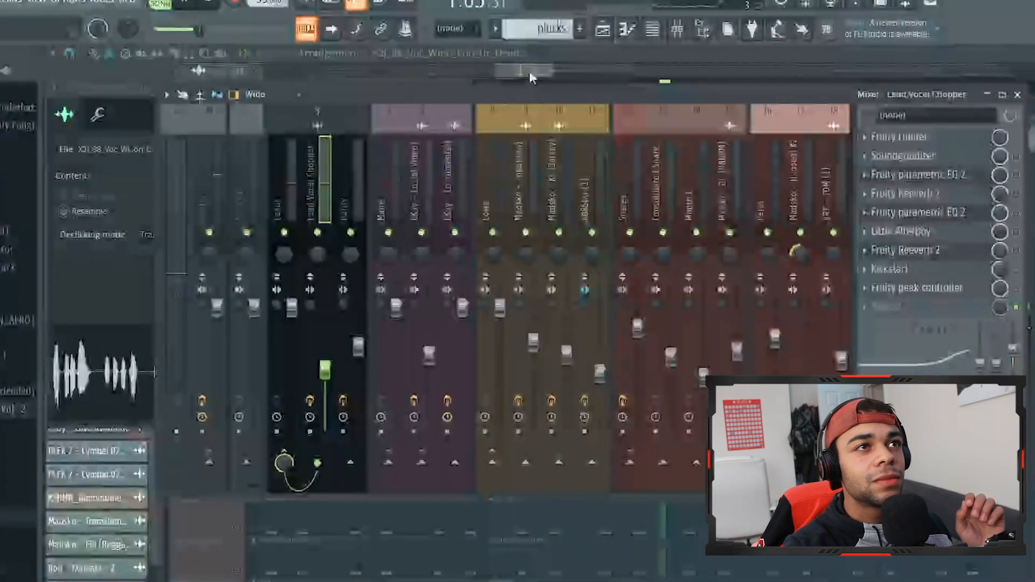
{"action": "key", "text": "space"}
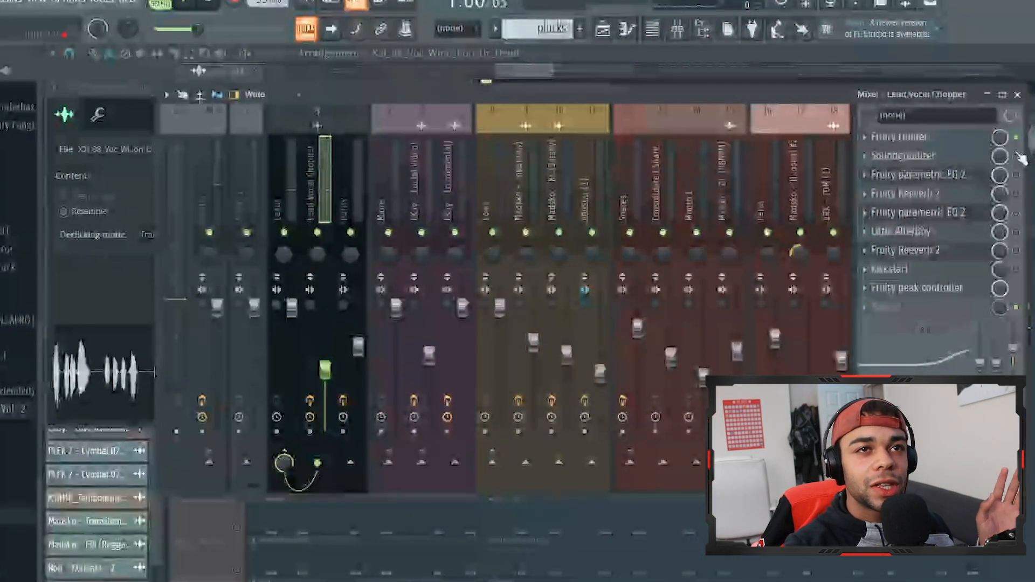
Lower the Soundgoodizer amount on the Lead Vocal Chopper mixer track and close the plugin.
{"action": "left_click", "coordinate": [921, 157]}
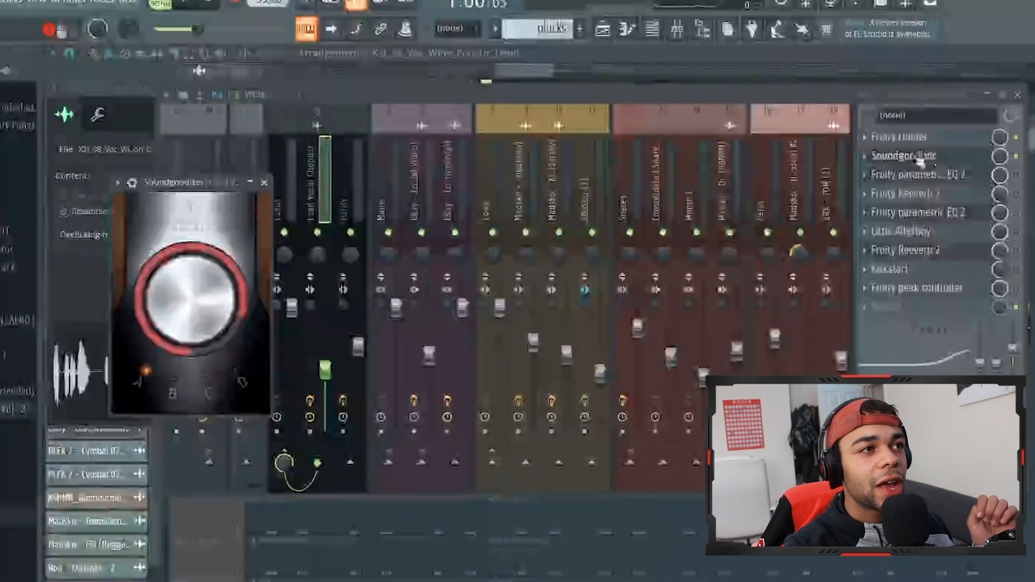
{"action": "left_click_drag", "start_coordinate": [231, 222], "coordinate": [203, 283]}
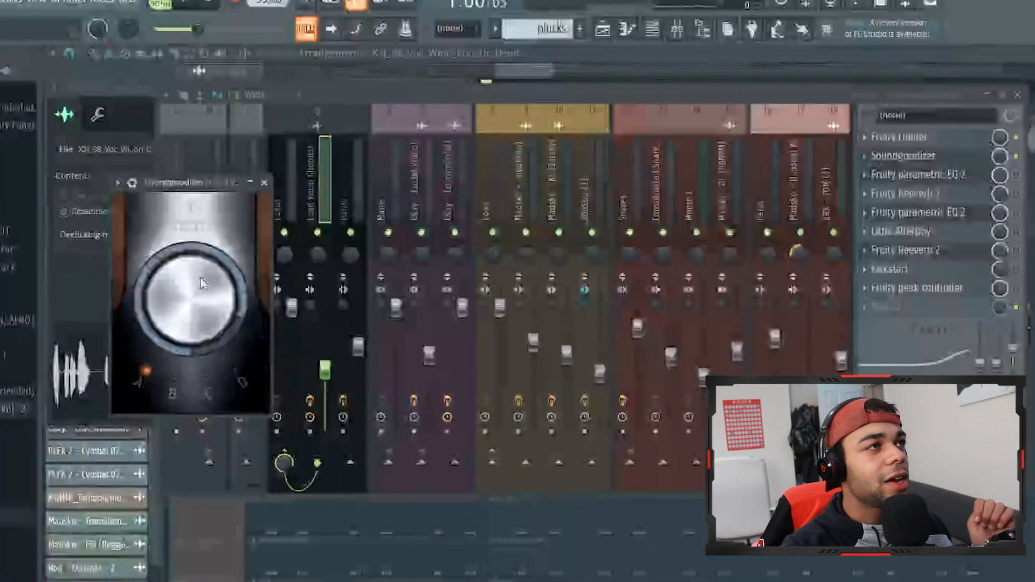
{"action": "left_click", "coordinate": [265, 182]}
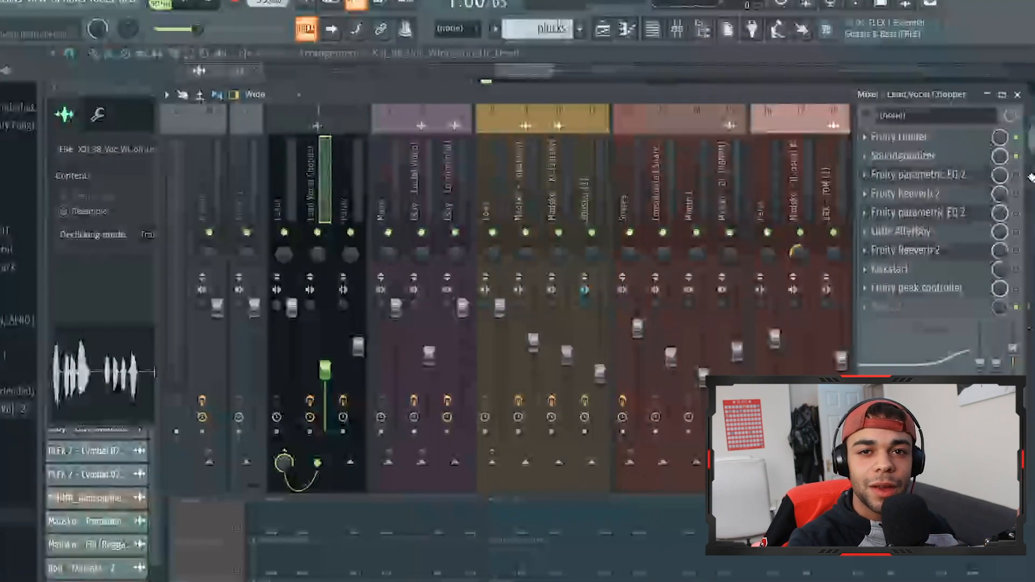
Inspect the first Fruity Parametric EQ 2, the first Fruity Reeverb 2 and the second Fruity Parametric EQ 2 on the Lead Vocal Chopper track.
{"action": "left_click", "coordinate": [949, 175]}
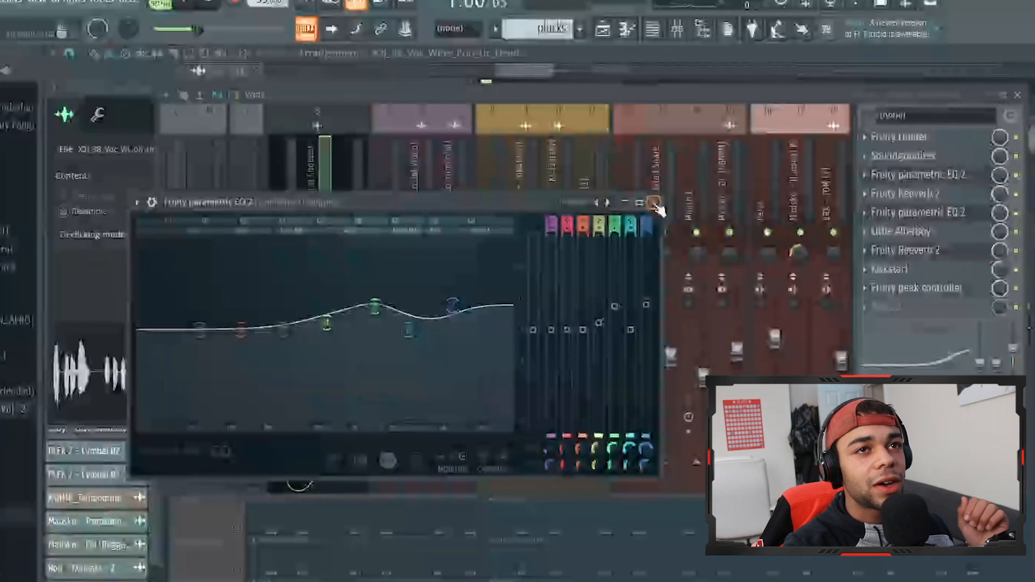
{"action": "left_click", "coordinate": [655, 204]}
{"action": "left_click", "coordinate": [917, 194]}
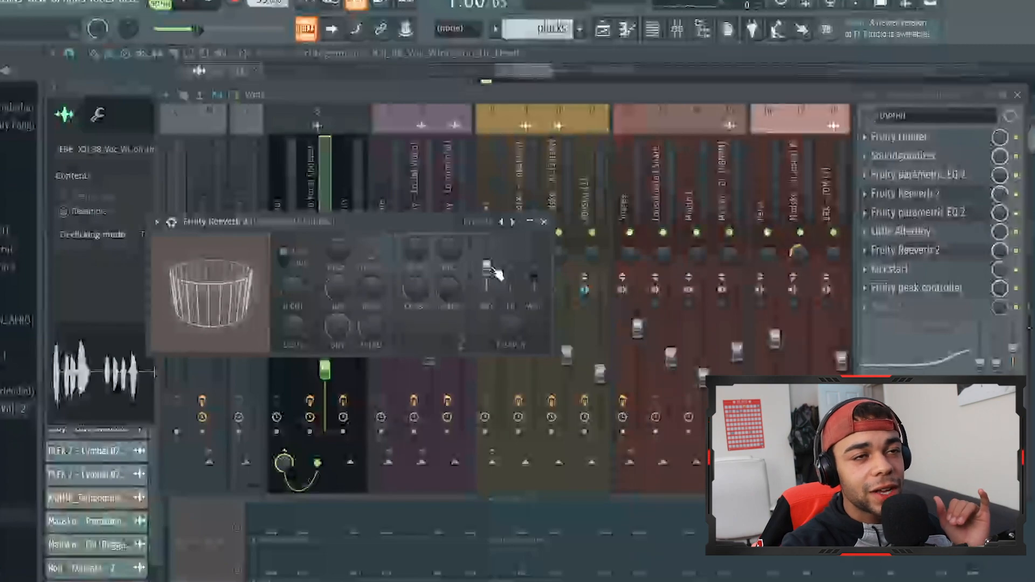
{"action": "left_click", "coordinate": [543, 221]}
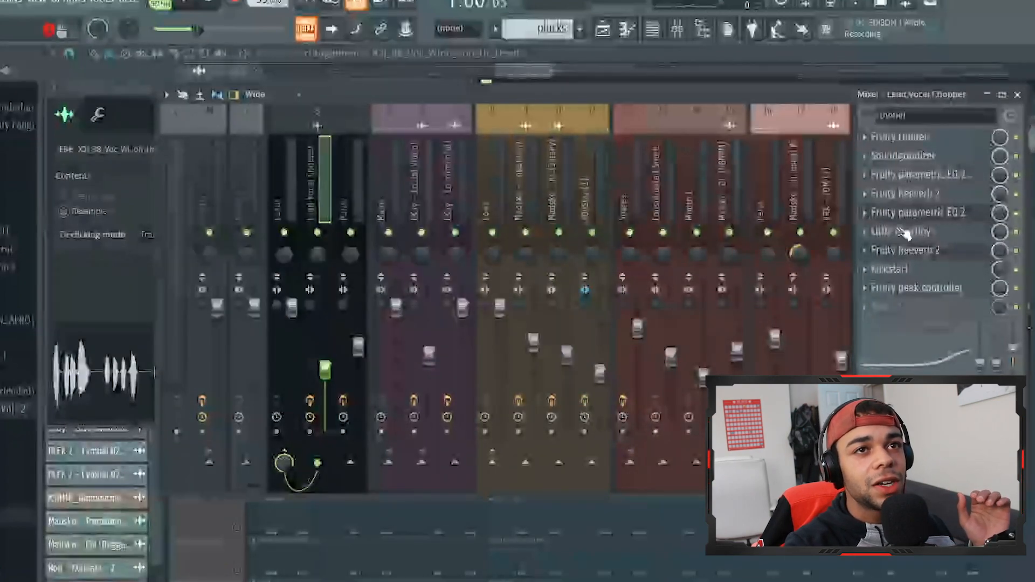
{"action": "left_click", "coordinate": [954, 215]}
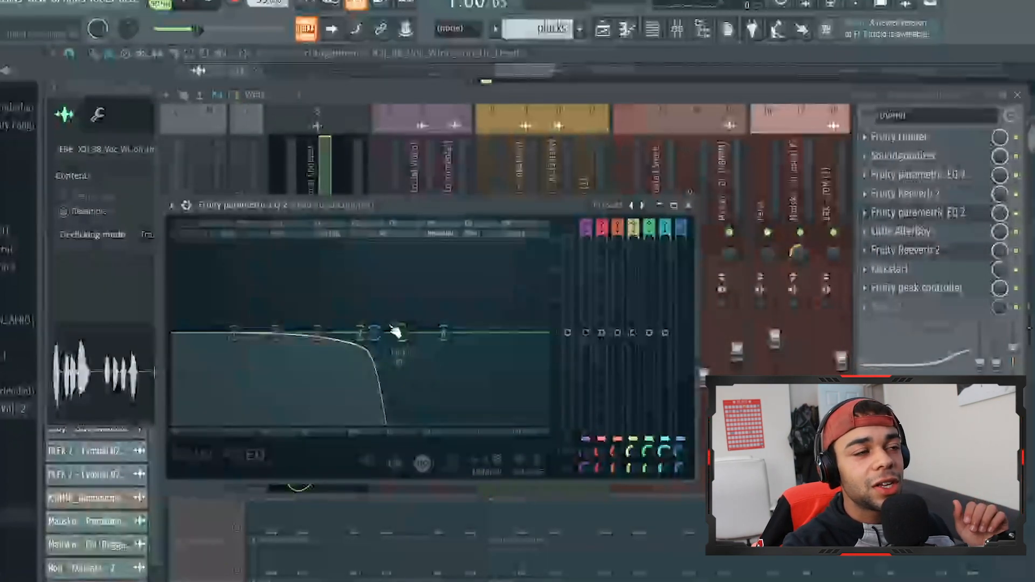
{"action": "left_click", "coordinate": [689, 206]}
Review the Little AlterBoy pitch and formant settings on the Lead Vocal Chopper track, and open the vocal chop clip's channel settings.
{"action": "left_click", "coordinate": [901, 231]}
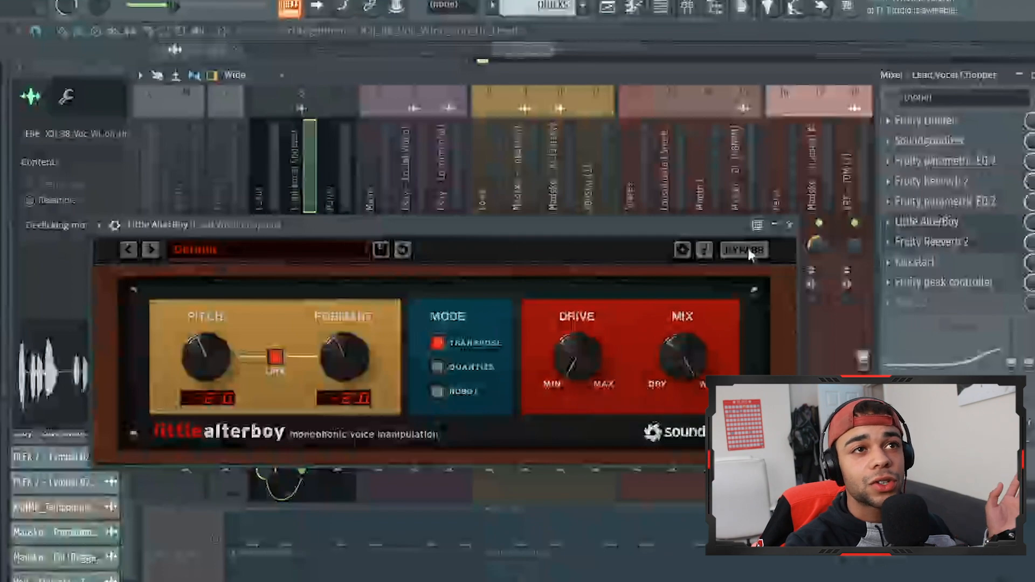
{"action": "left_click", "coordinate": [705, 35]}
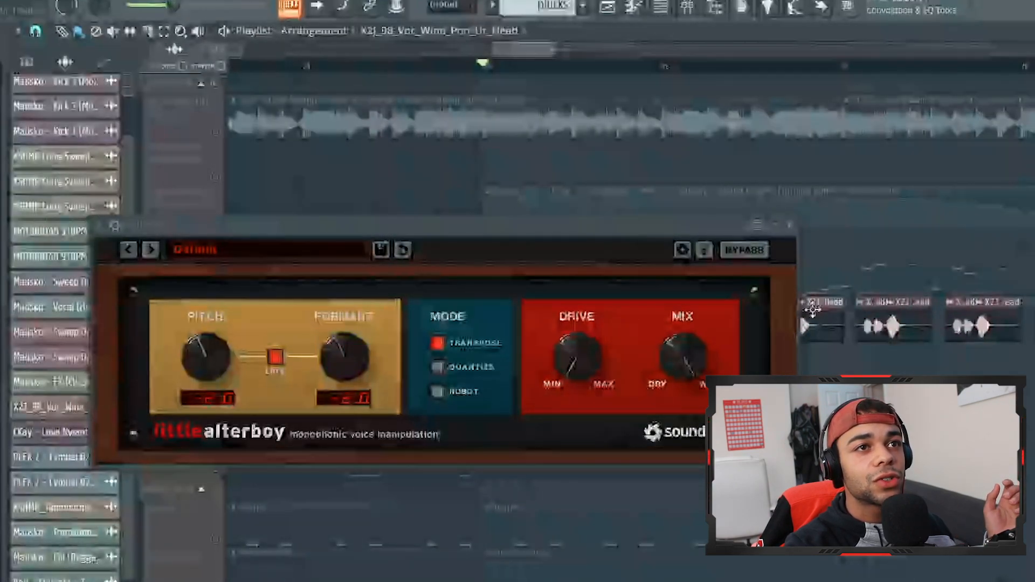
{"action": "double_click", "coordinate": [538, 132]}
{"action": "left_click", "coordinate": [790, 225]}
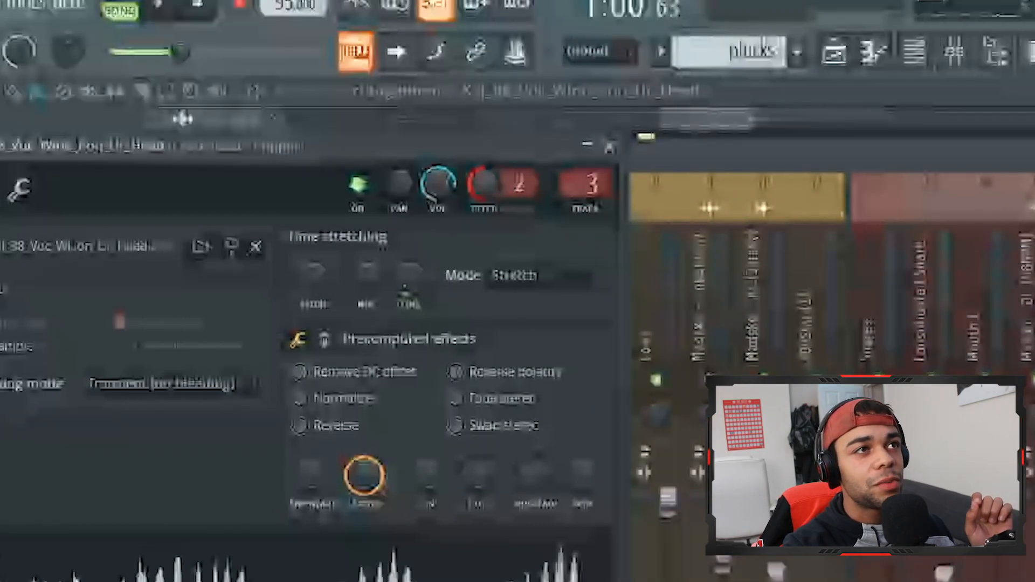
Reset the vocal chop channel's pitch to its default and close the channel settings.
{"action": "right_click", "coordinate": [478, 179]}
{"action": "left_click", "coordinate": [505, 205]}
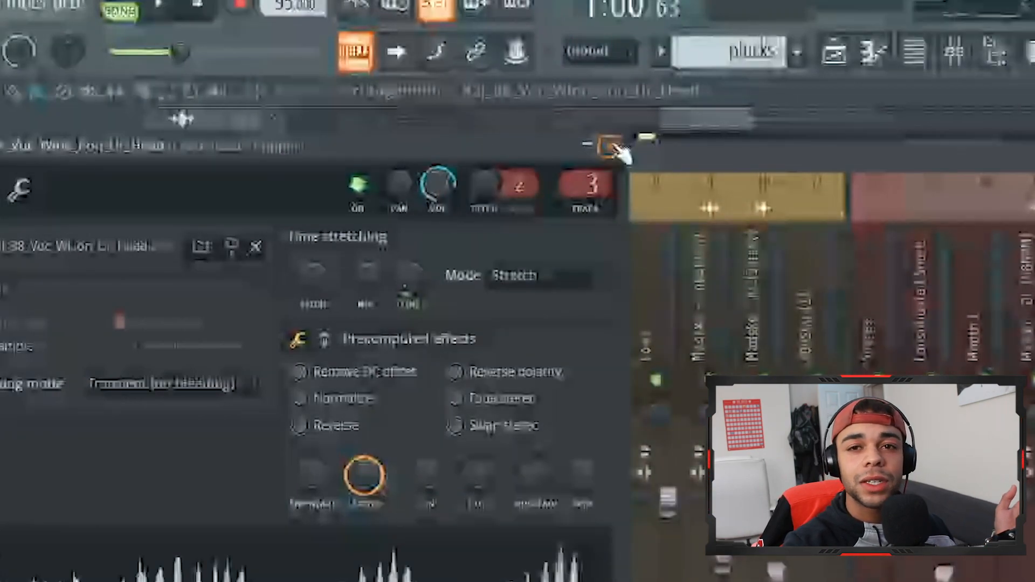
{"action": "left_click", "coordinate": [610, 147]}
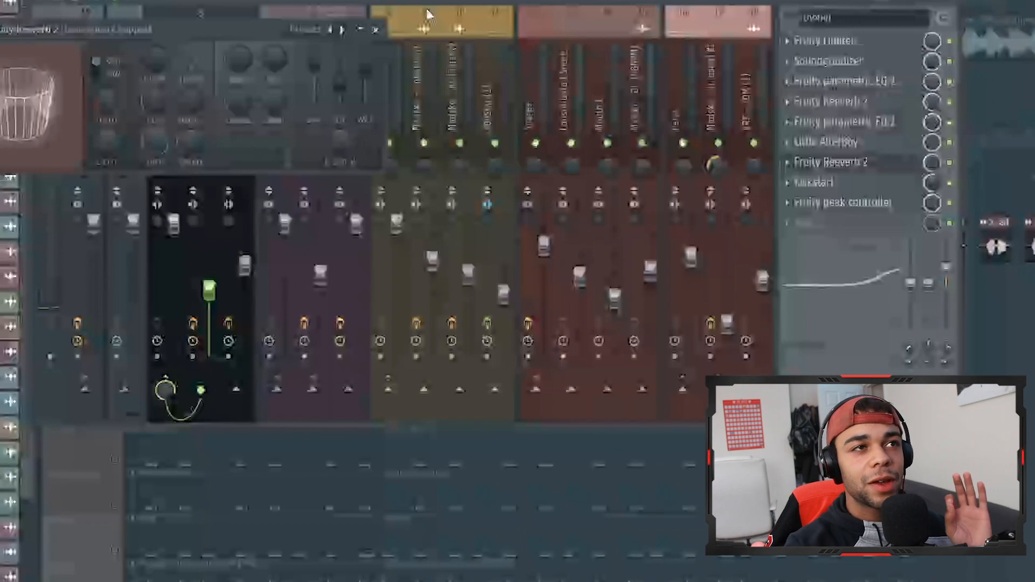
Review how the second Fruity Reeverb 2's mix level is linked to the peak controller with an inverted mapping formula, and accept the link.
{"action": "left_click", "coordinate": [378, 29]}
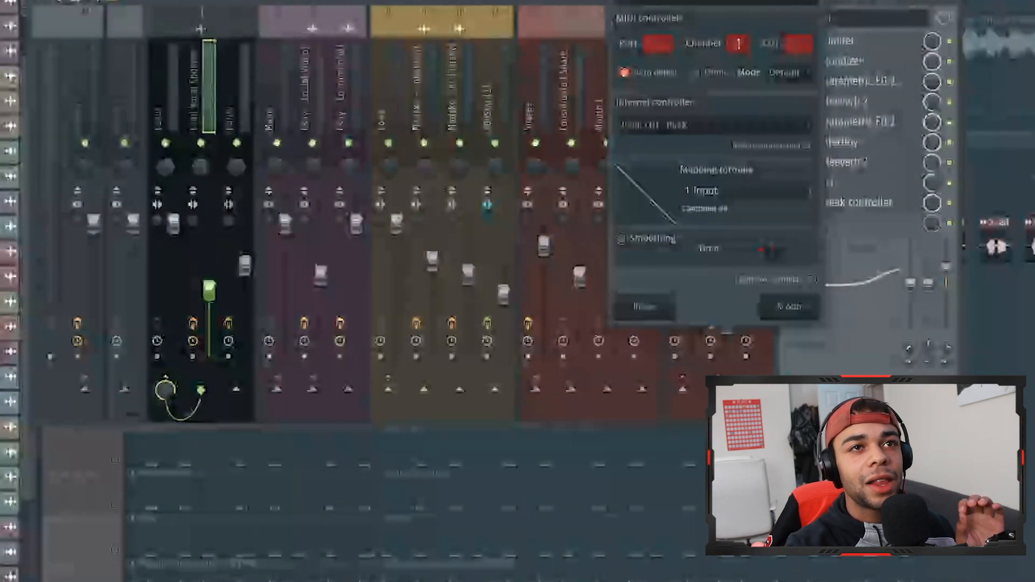
{"action": "left_click_drag", "start_coordinate": [717, 1], "coordinate": [683, 5]}
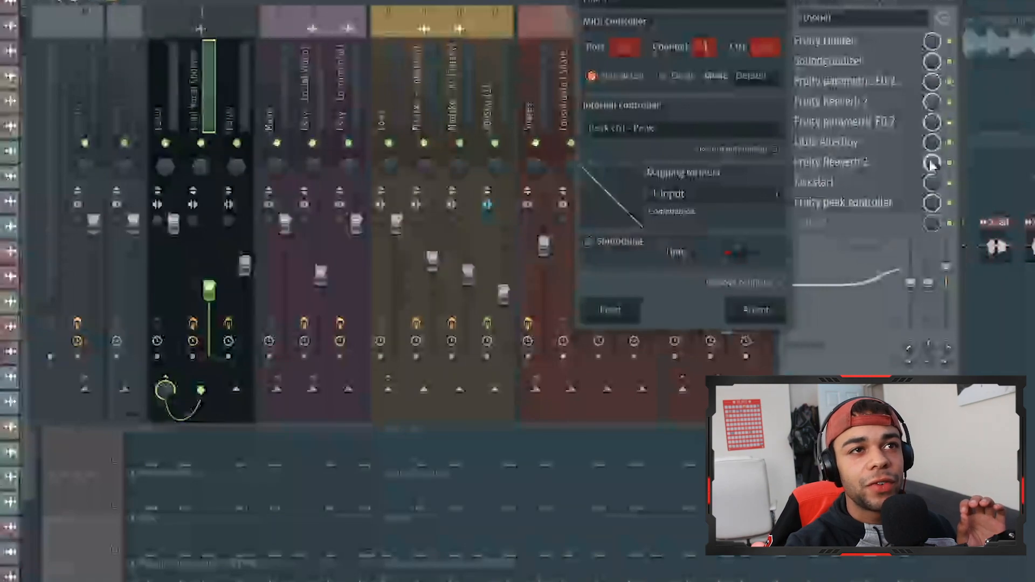
{"action": "left_click", "coordinate": [723, 130]}
{"action": "left_click", "coordinate": [638, 212]}
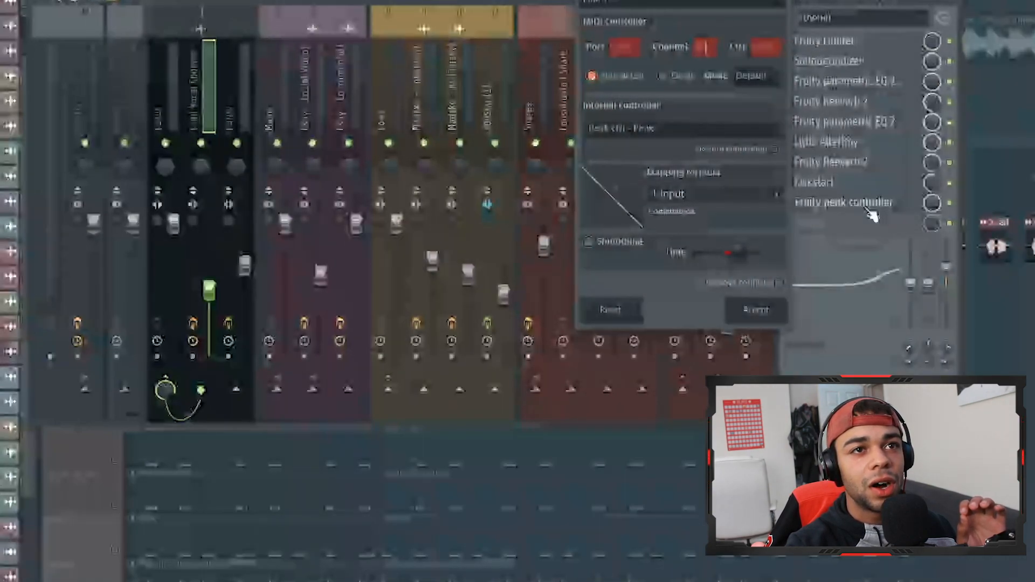
{"action": "left_click", "coordinate": [777, 195]}
{"action": "left_click", "coordinate": [790, 243]}
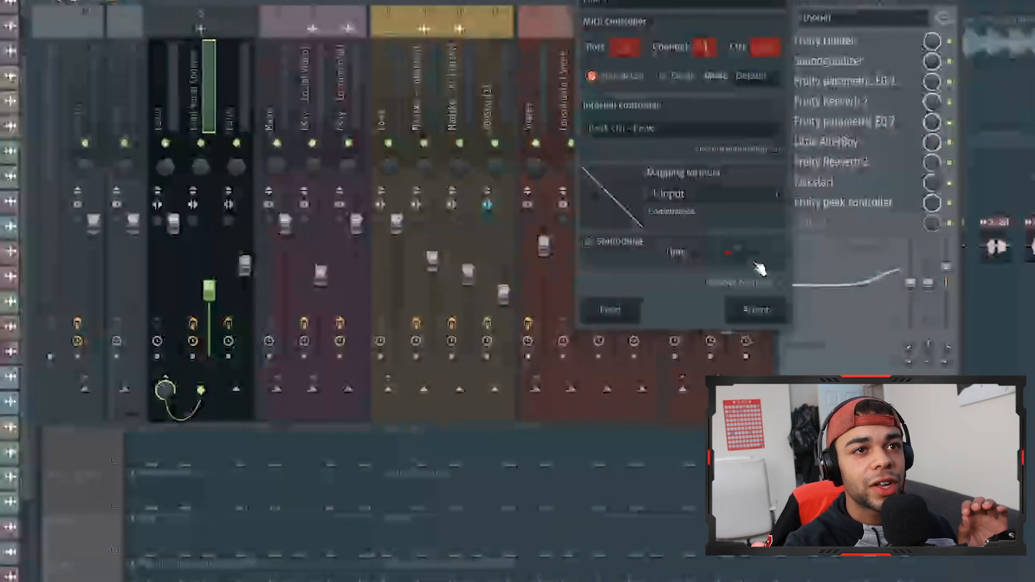
{"action": "left_click", "coordinate": [758, 309]}
Inspect the Fruity Peak Controller's peak and LFO settings on the Lead Vocal Chopper track and close the plugin.
{"action": "left_click", "coordinate": [875, 208]}
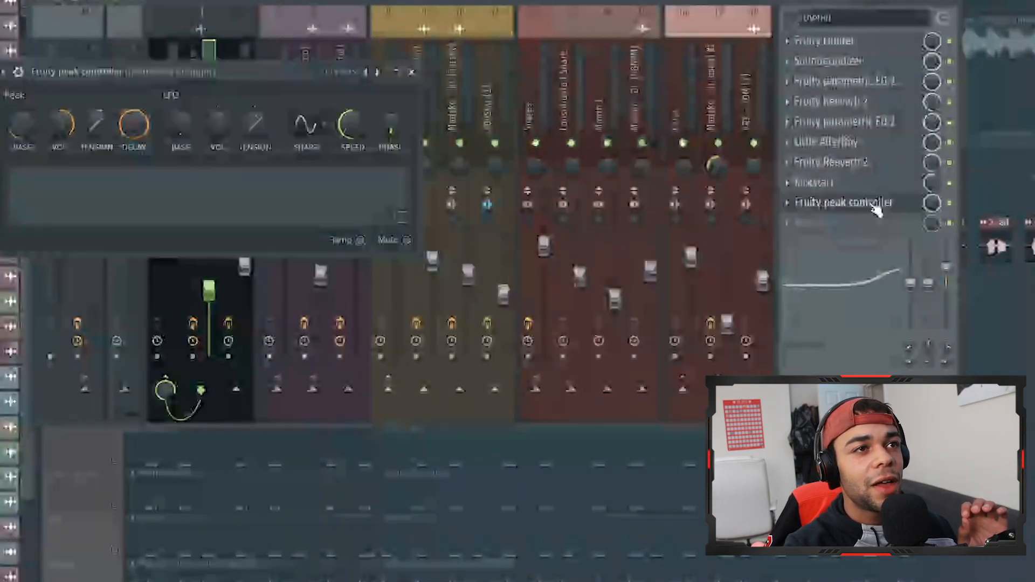
{"action": "left_click_drag", "start_coordinate": [242, 79], "coordinate": [582, 87]}
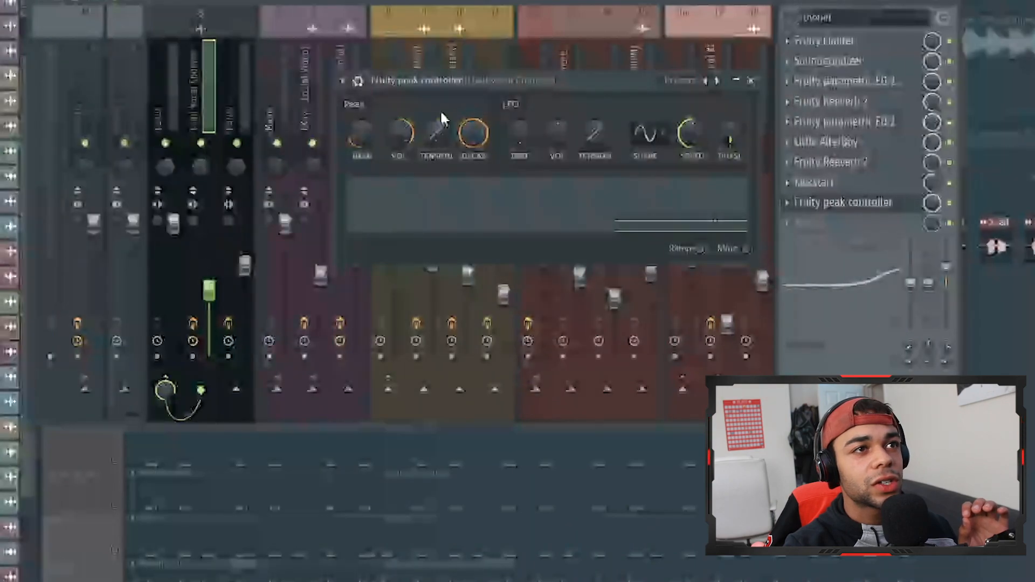
{"action": "left_click", "coordinate": [752, 81]}
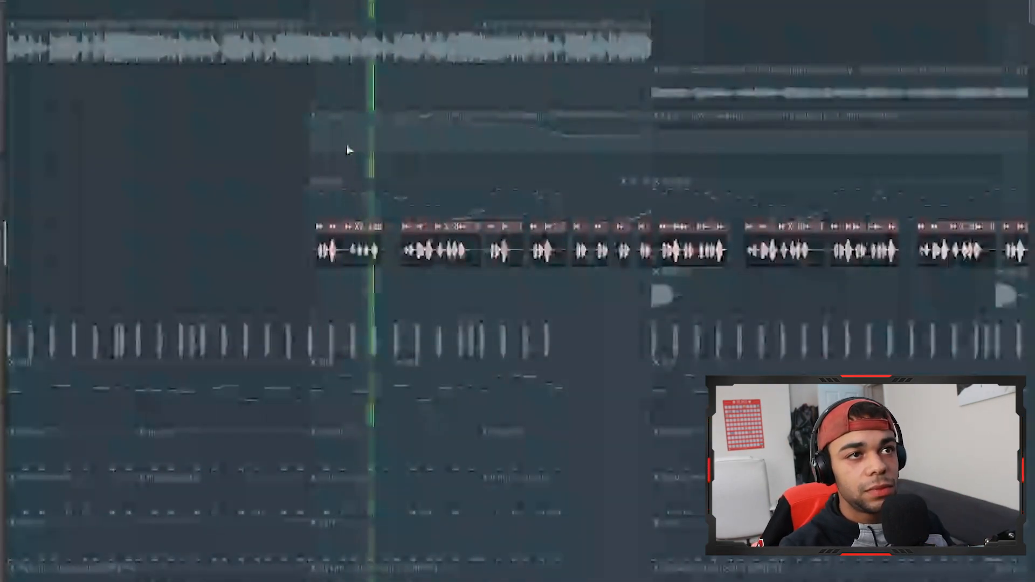
Listen to the vocal chop section and look over the playlist's lead, drum and FX tracks.
{"action": "scroll", "coordinate": [348, 150], "scroll_direction": "down", "scroll_amount": 3}
{"action": "scroll", "coordinate": [348, 150], "scroll_direction": "up", "scroll_amount": 1}
{"action": "scroll", "coordinate": [348, 150], "scroll_direction": "right", "scroll_amount": 1}
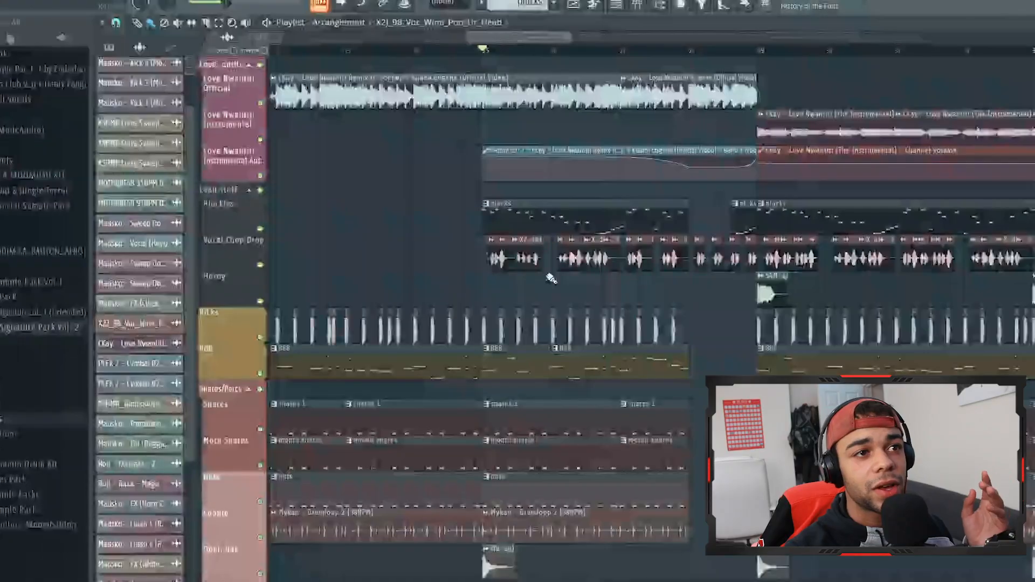
{"action": "scroll", "coordinate": [551, 278], "scroll_direction": "down", "scroll_amount": 10}
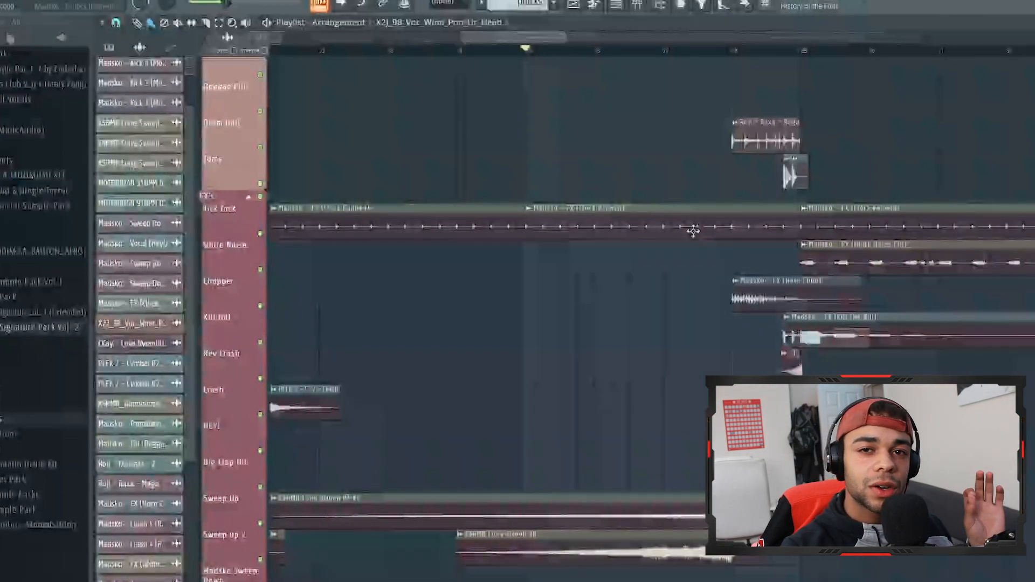
{"action": "scroll", "coordinate": [693, 231], "scroll_direction": "up", "scroll_amount": 10}
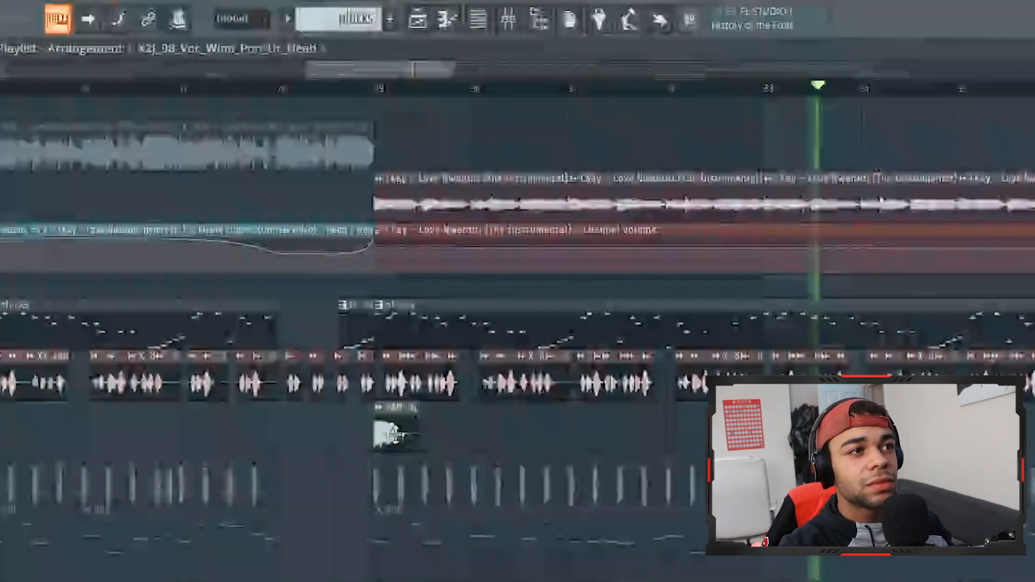
Unmute the kicks, 808 and percussion tracks while the drop with the instrumental is playing.
{"action": "left_click", "coordinate": [1, 485]}
{"action": "left_click", "coordinate": [1, 533]}
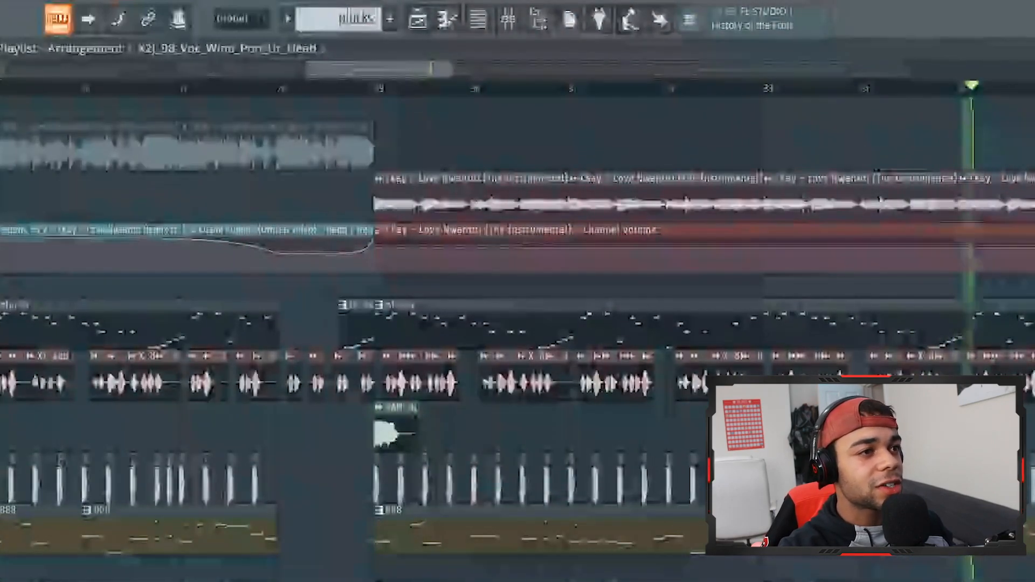
{"action": "scroll", "coordinate": [518, 334], "scroll_direction": "down", "scroll_amount": 5}
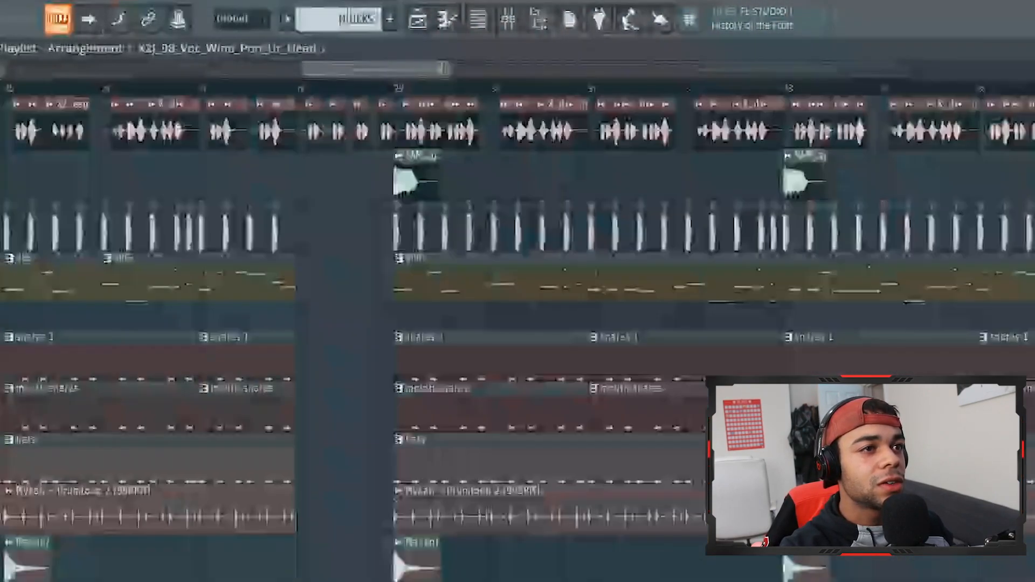
Examine the soloed Horny clips, the perc loop and the extra percs pattern added in the second drop.
{"action": "scroll", "coordinate": [517, 292], "scroll_direction": "down", "scroll_amount": 2}
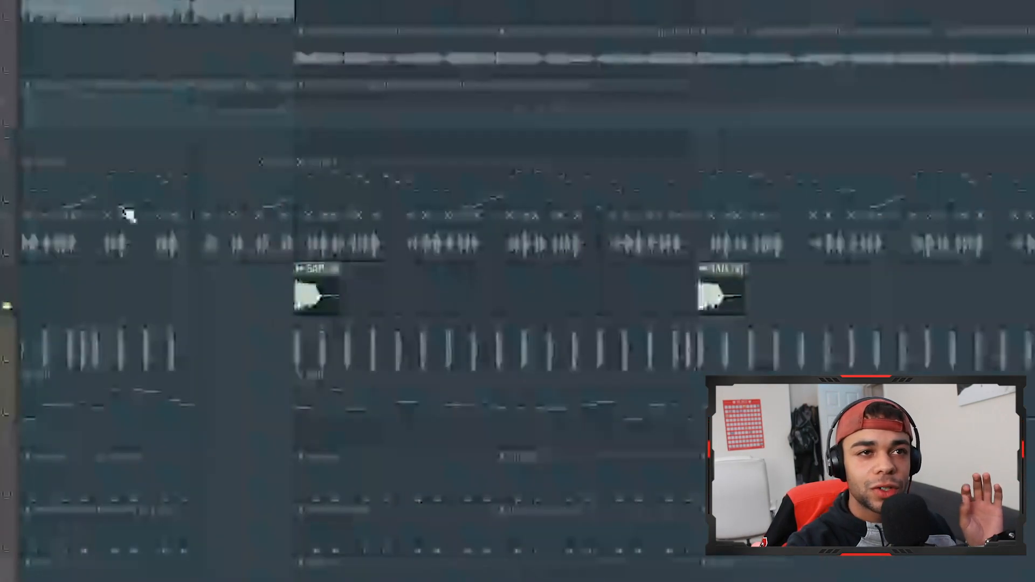
{"action": "scroll", "coordinate": [645, 187], "scroll_direction": "up", "scroll_amount": 4}
{"action": "scroll", "coordinate": [850, 227], "scroll_direction": "right", "scroll_amount": 3}
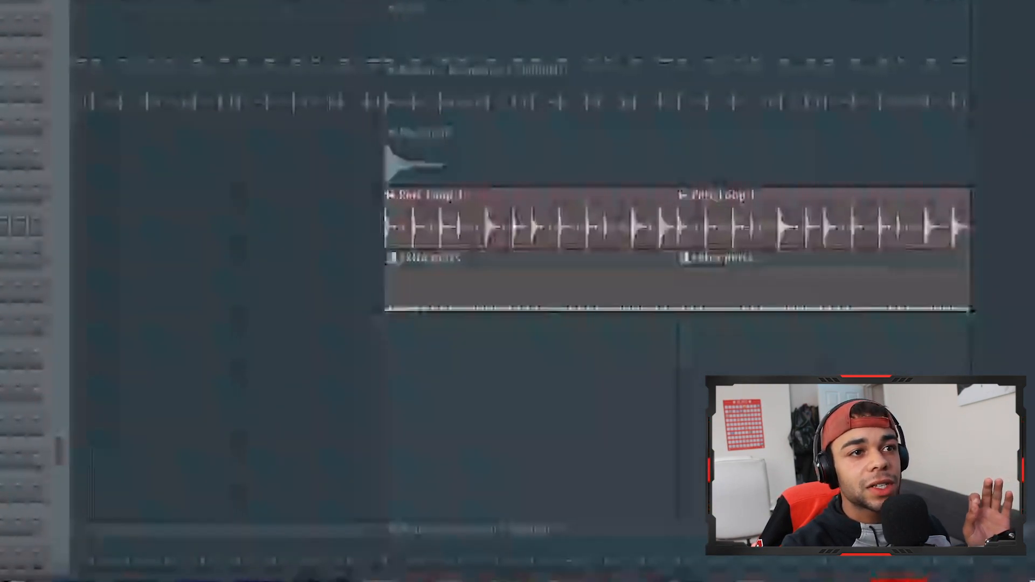
{"action": "scroll", "coordinate": [277, 231], "scroll_direction": "down", "scroll_amount": 3}
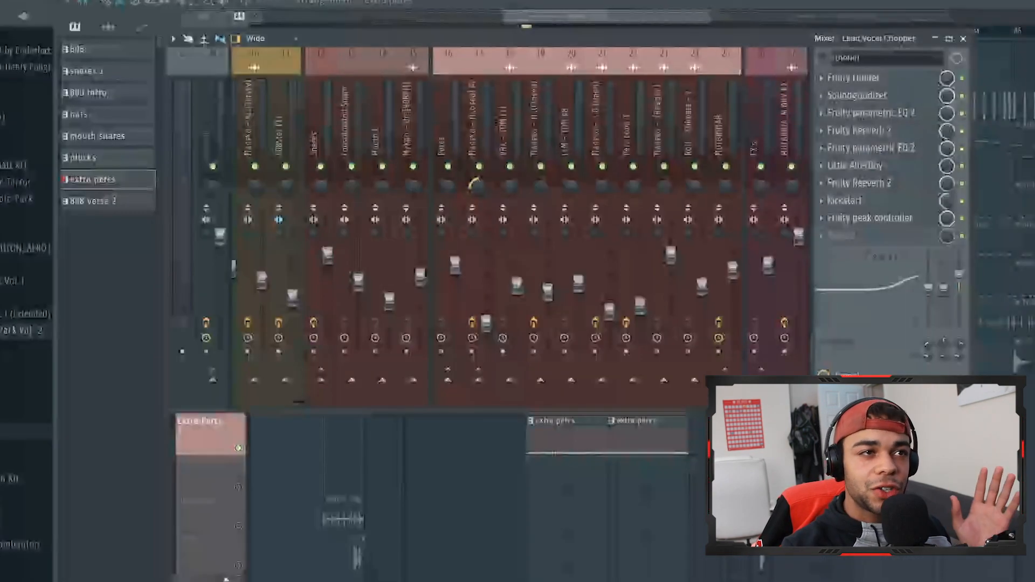
Check the effects and volume of the closed hi-hat mixer track, and return to the playlist.
{"action": "left_click", "coordinate": [469, 115]}
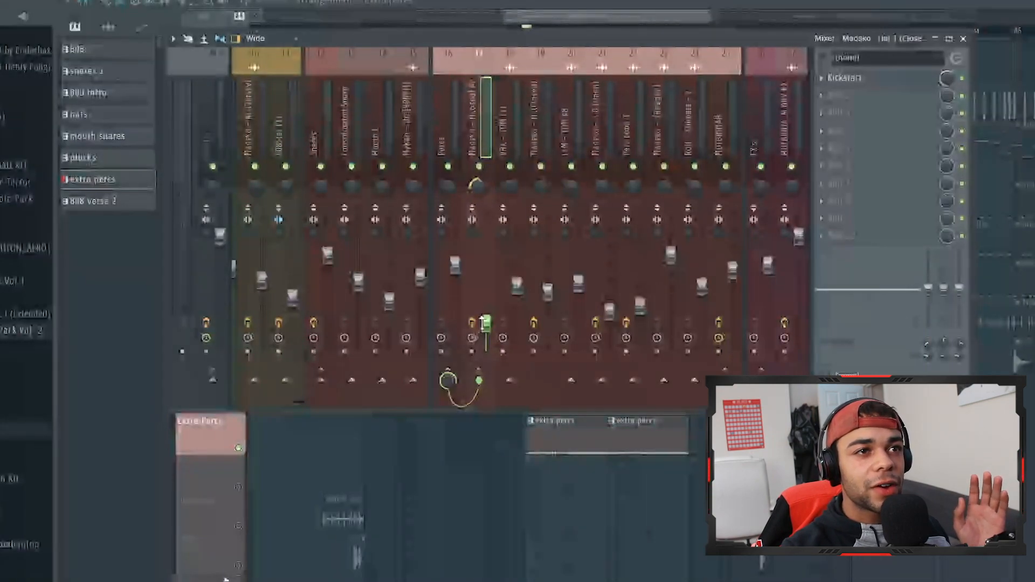
{"action": "left_click", "coordinate": [627, 135]}
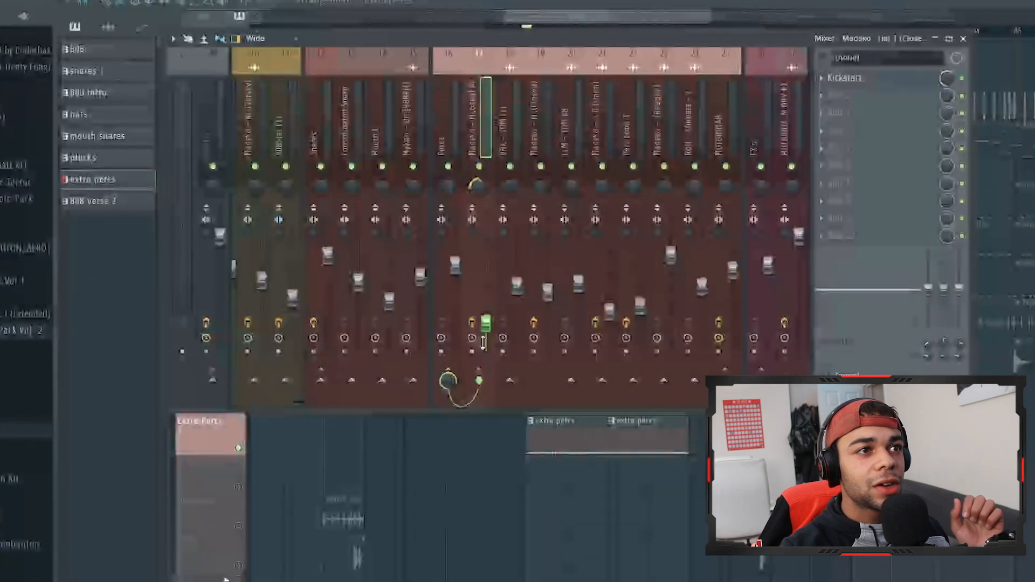
{"action": "left_click_drag", "start_coordinate": [582, 14], "coordinate": [578, 16]}
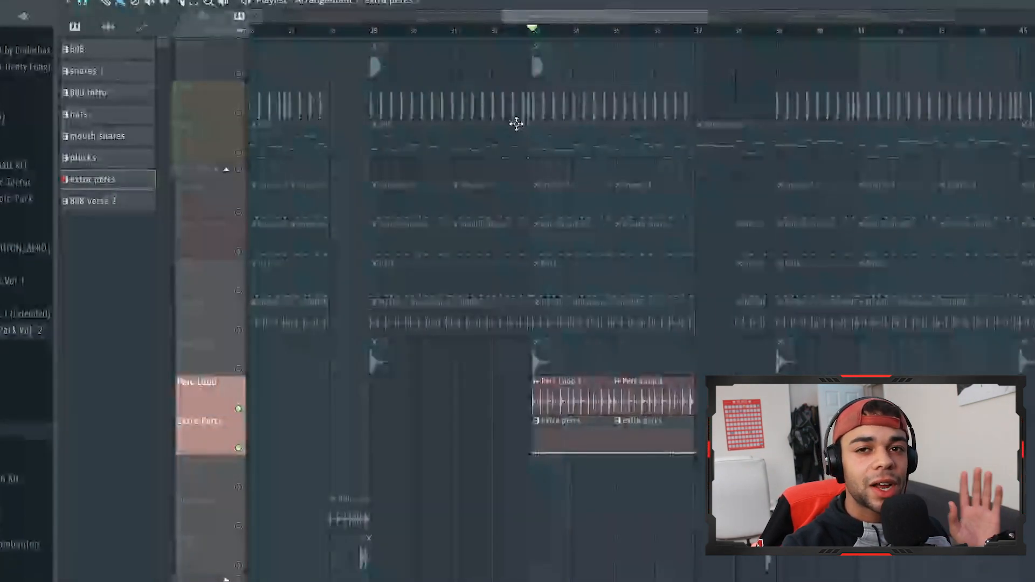
Play the second drop with all tracks together and look over the drum patterns in the following verse and outro.
{"action": "scroll", "coordinate": [647, 400], "scroll_direction": "up", "scroll_amount": 5}
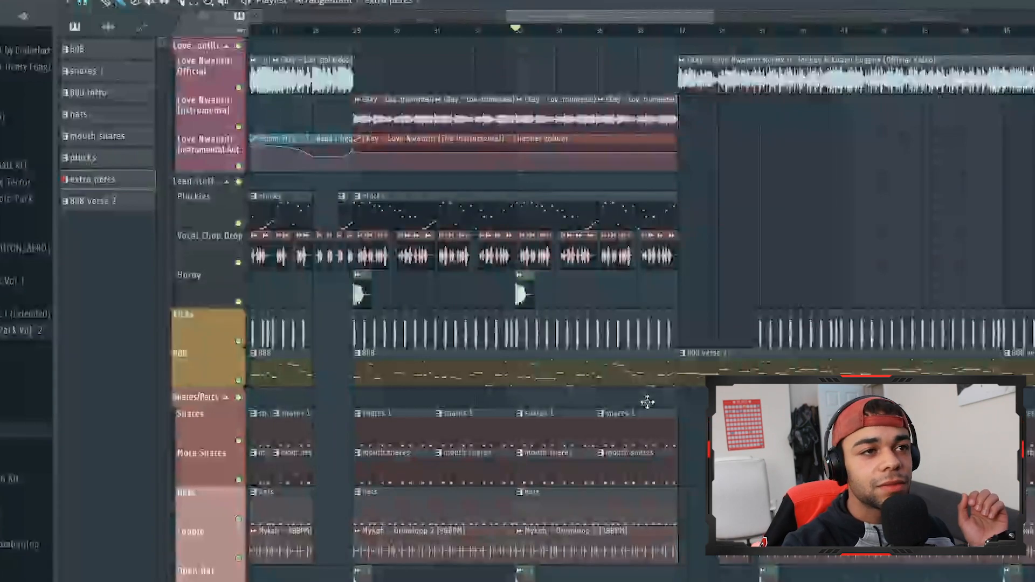
{"action": "key", "text": "space"}
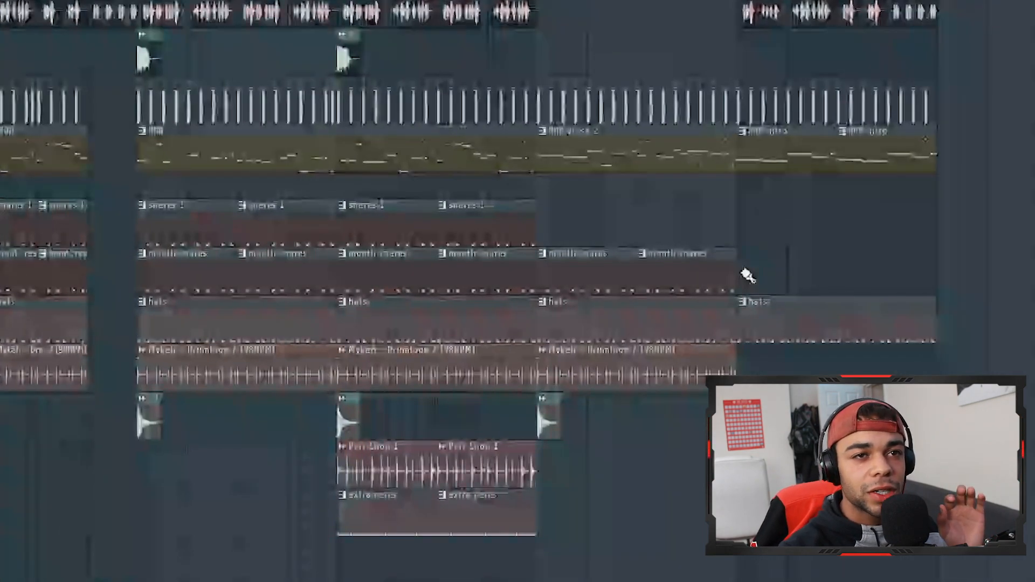
{"action": "scroll", "coordinate": [750, 272], "scroll_direction": "down", "scroll_amount": 3}
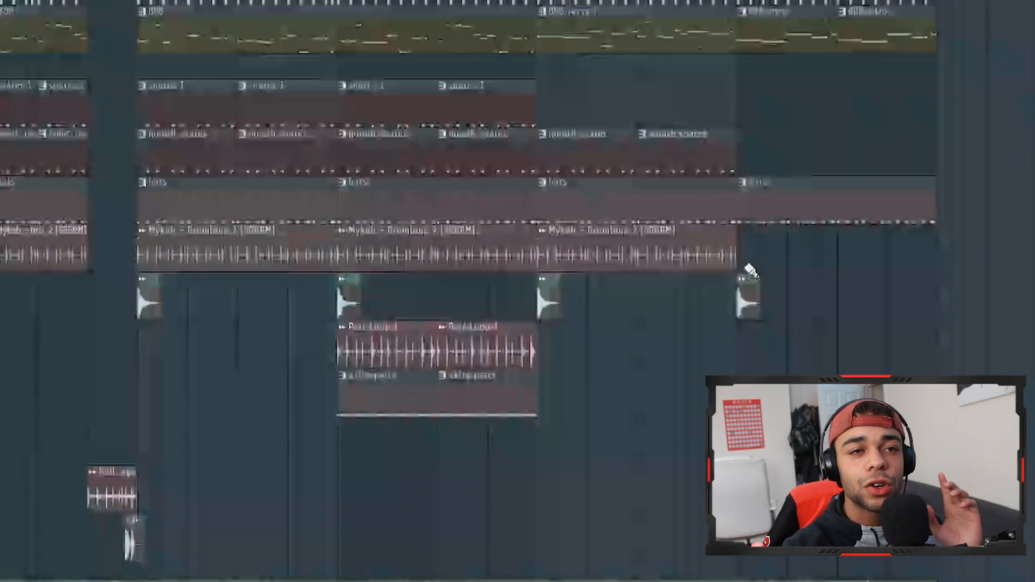